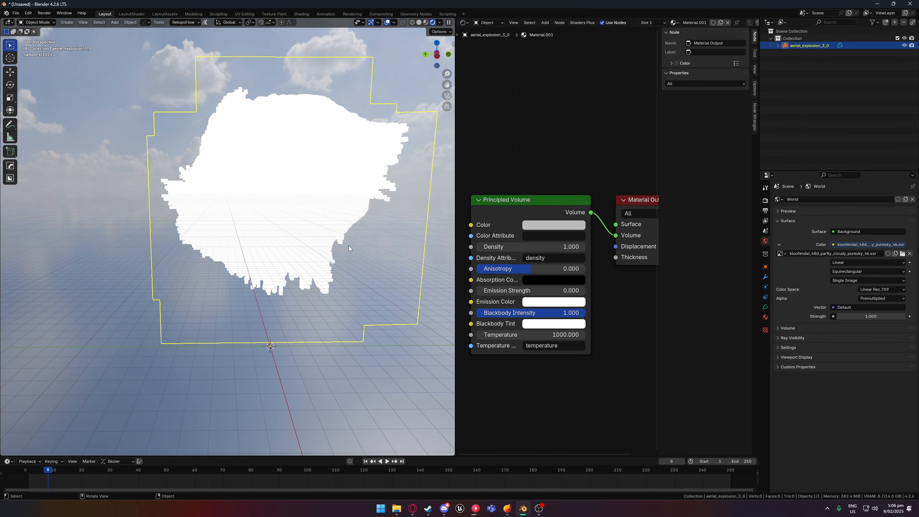
- Set the Principled Volume node's temperature to 1 for the aerial_explosion_3_0 material
left_click_drag(547, 336, 489, 335)
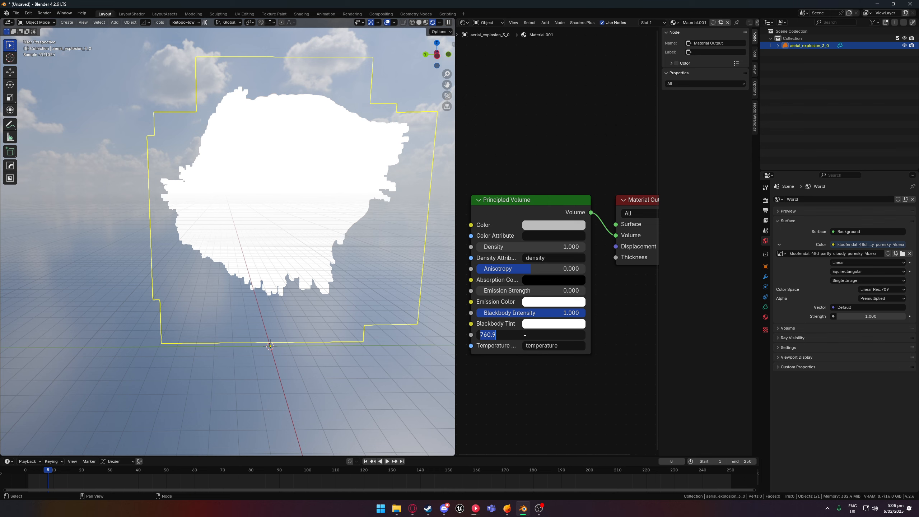
type("1")
key("Return")
scroll(353, 235, "up", 2)
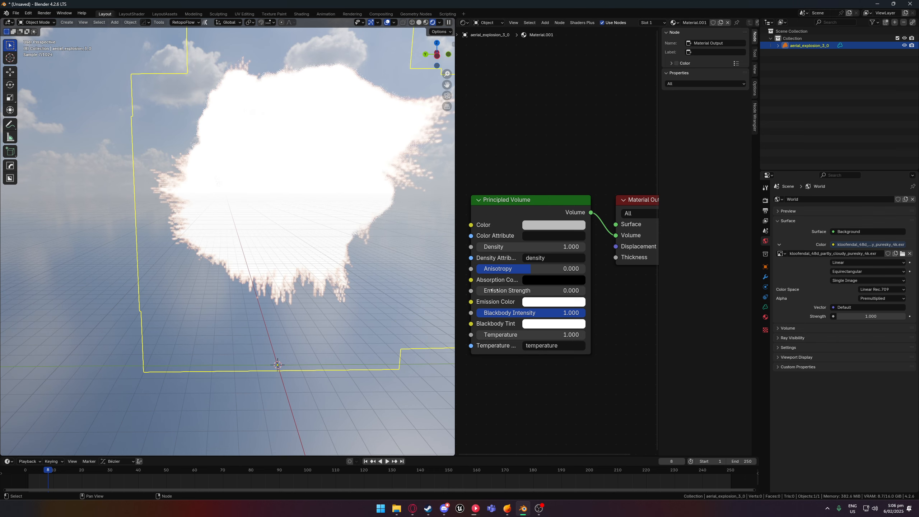
- Change the blackbody tint to light orange and set the volume's temperature to 0.5
left_click(549, 324)
left_click_drag(566, 217, 559, 232)
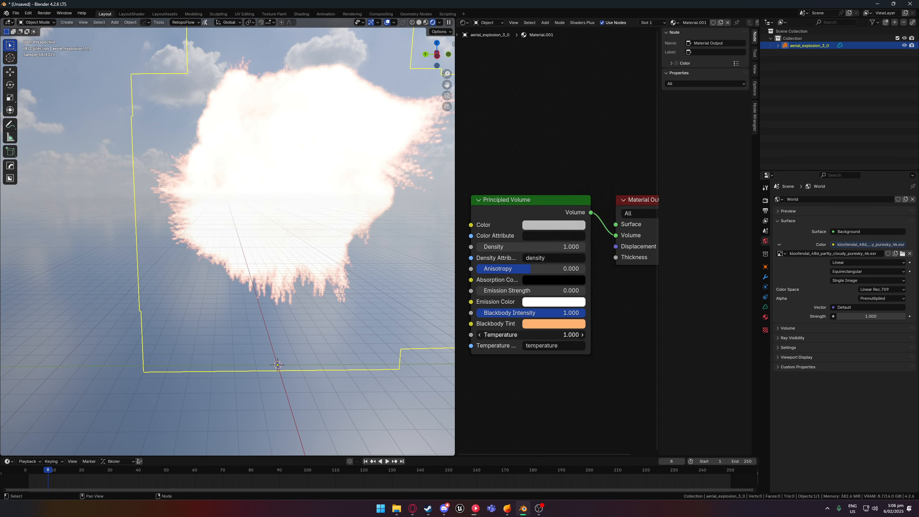
left_click_drag(552, 336, 545, 336)
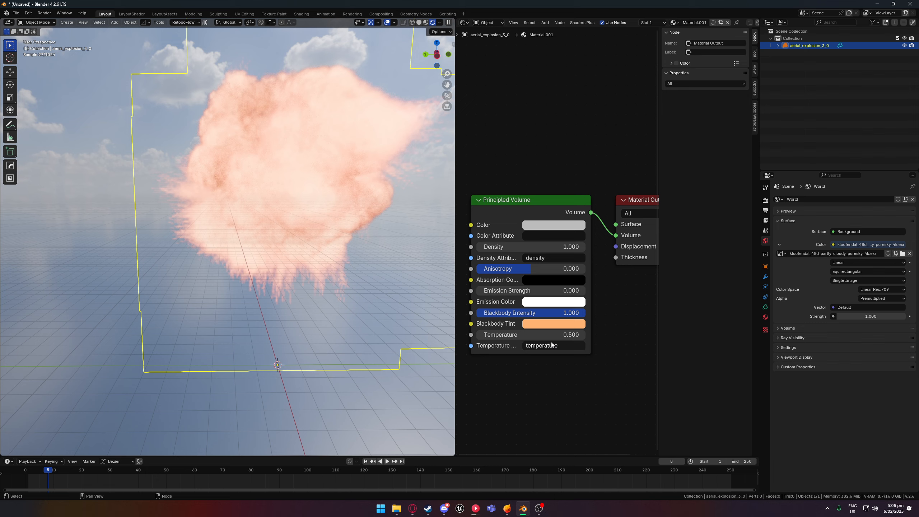
- Set the Principled Volume temperature to 0.1 and inspect the explosion
left_click(561, 335)
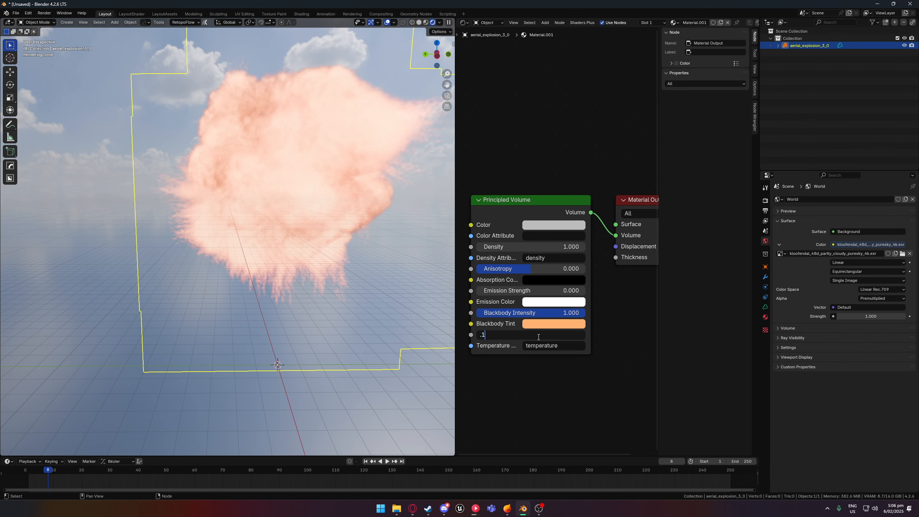
key("Return")
middle_click_drag(342, 227, 354, 227)
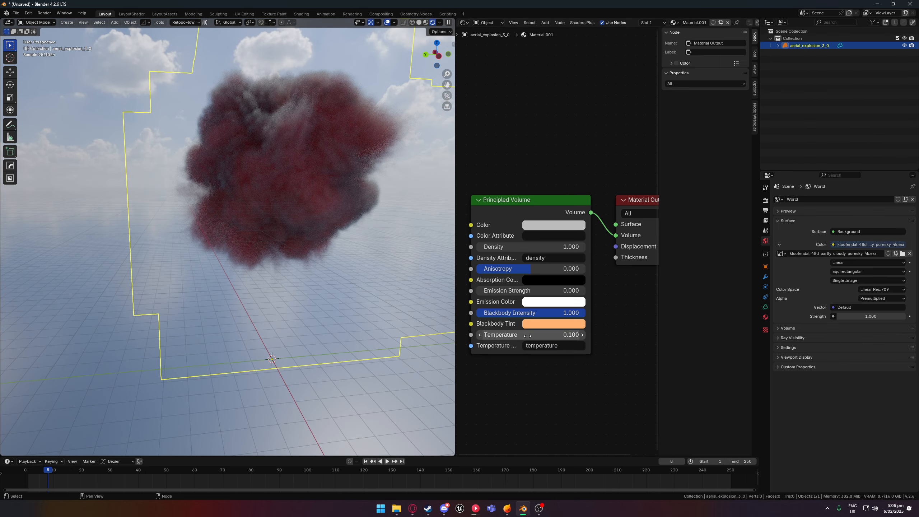
- Raise the volume's temperature in steps of 0.1 to compare the glow, settling on 0.3
left_click(582, 335)
middle_click_drag(347, 261, 384, 271)
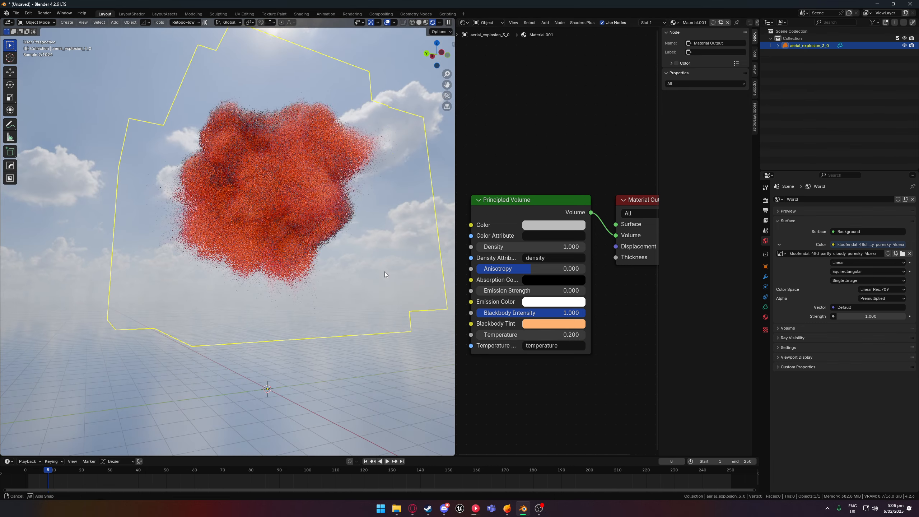
left_click(583, 335)
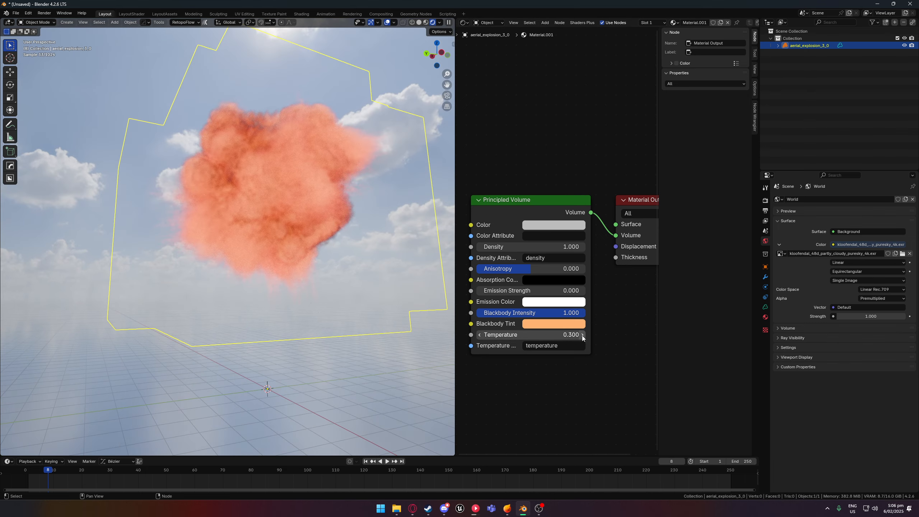
left_click(583, 335)
left_click(480, 334)
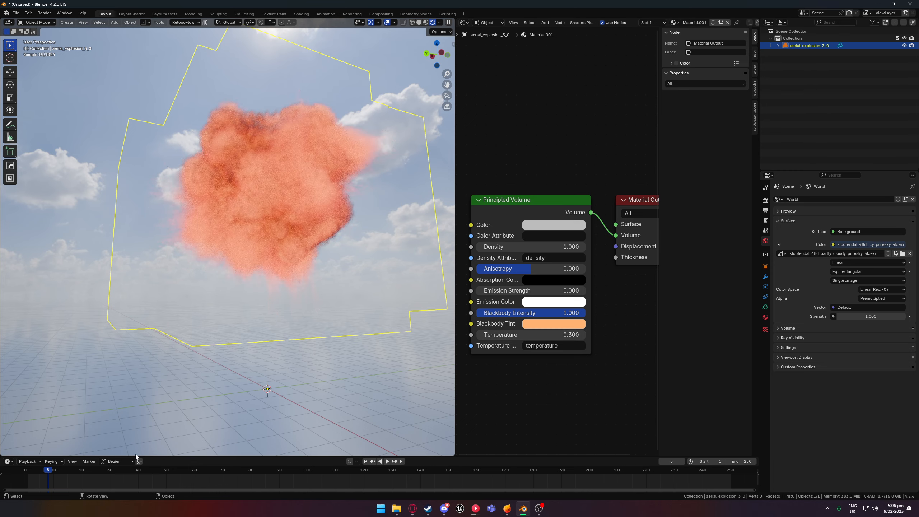
- Move the timeline to frame 20 and raise the volume's temperature to 0.6
left_click_drag(52, 470, 83, 470)
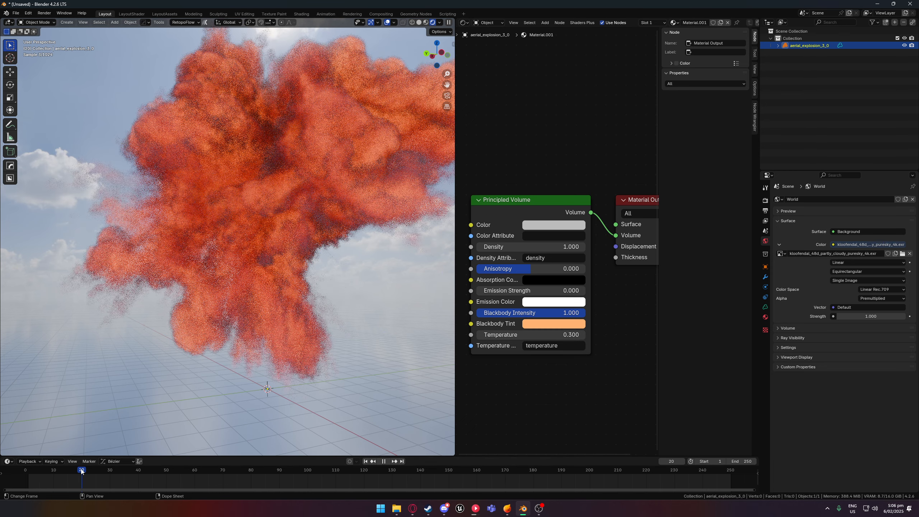
scroll(232, 375, "down", 1)
scroll(231, 371, "down", 2)
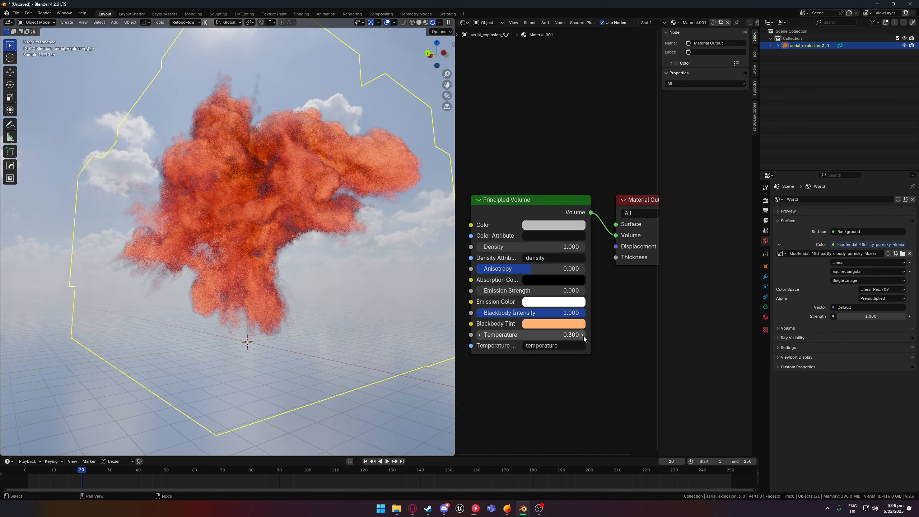
left_click(583, 336)
left_click(583, 334)
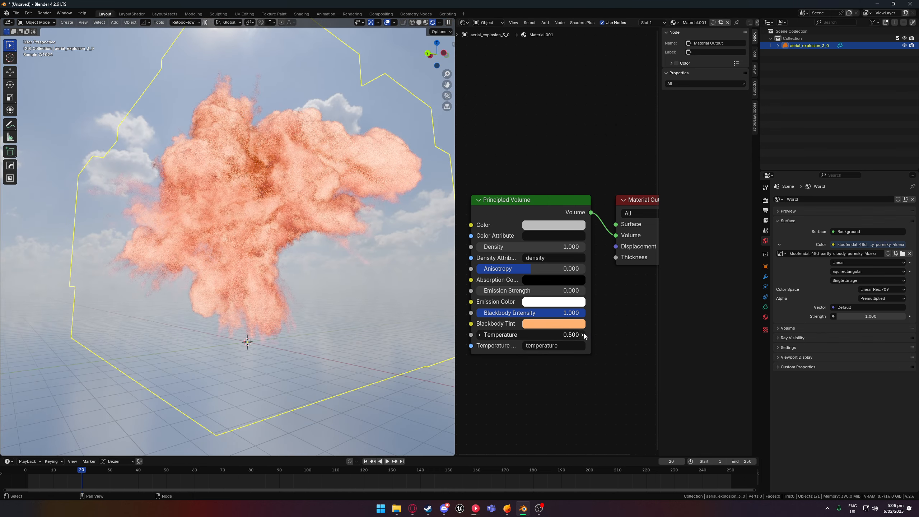
left_click(583, 335)
- Examine the explosion at frames 41, 47 and 70 from different angles to judge how the fire cools
left_click_drag(82, 470, 141, 467)
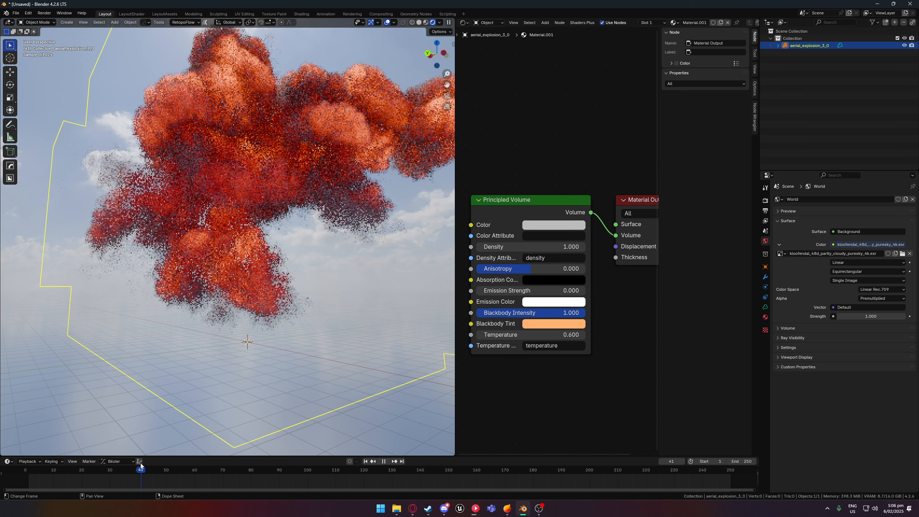
middle_click_drag(267, 342, 273, 373)
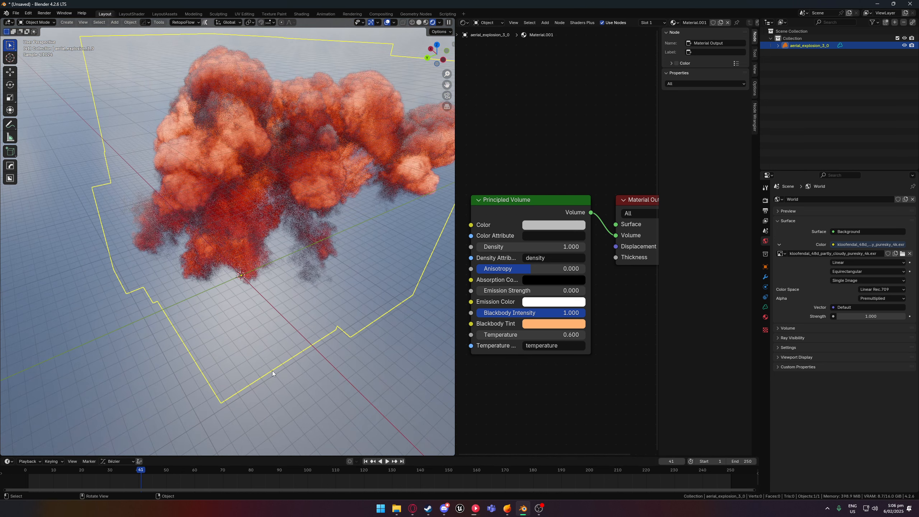
left_click_drag(153, 467, 158, 467)
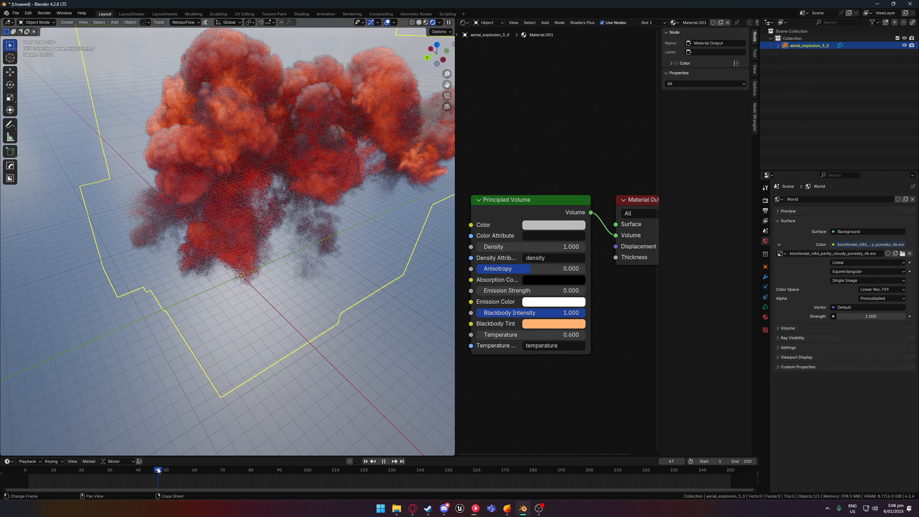
middle_click_drag(270, 363, 269, 338)
left_click(222, 470)
middle_click_drag(234, 235, 203, 264)
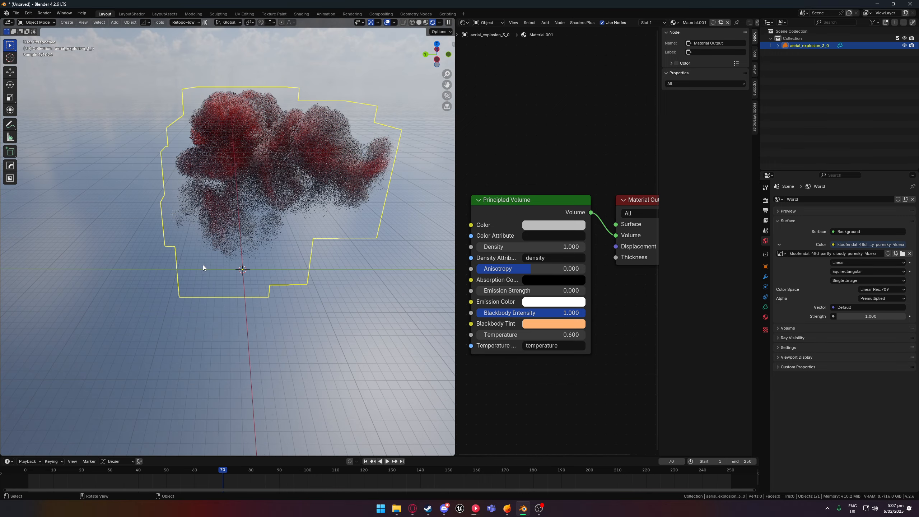
- Switch to EmberGen, play the original explosion simulation for comparison, and return to Blender
left_click(506, 509)
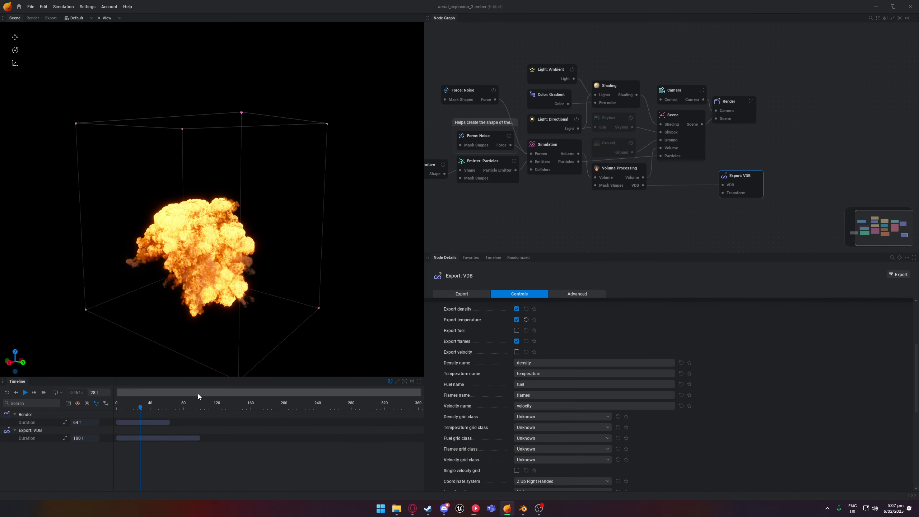
key("space")
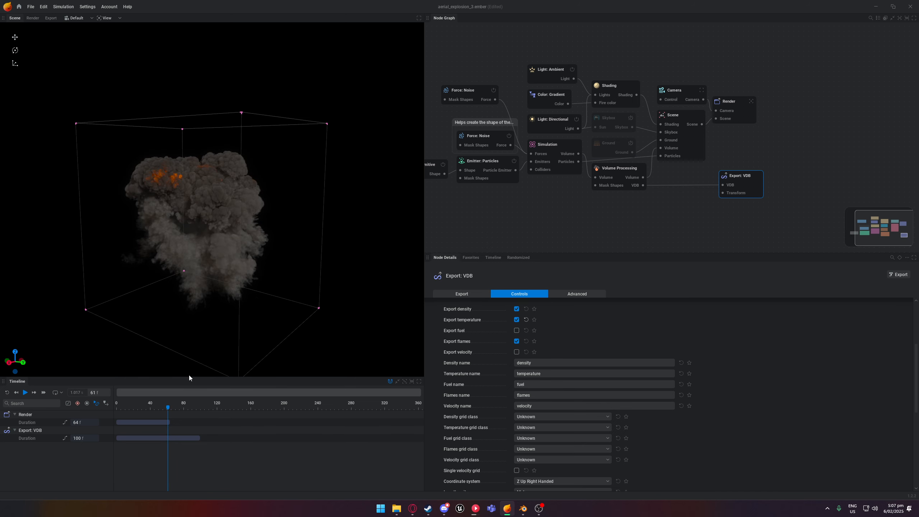
left_click(880, 5)
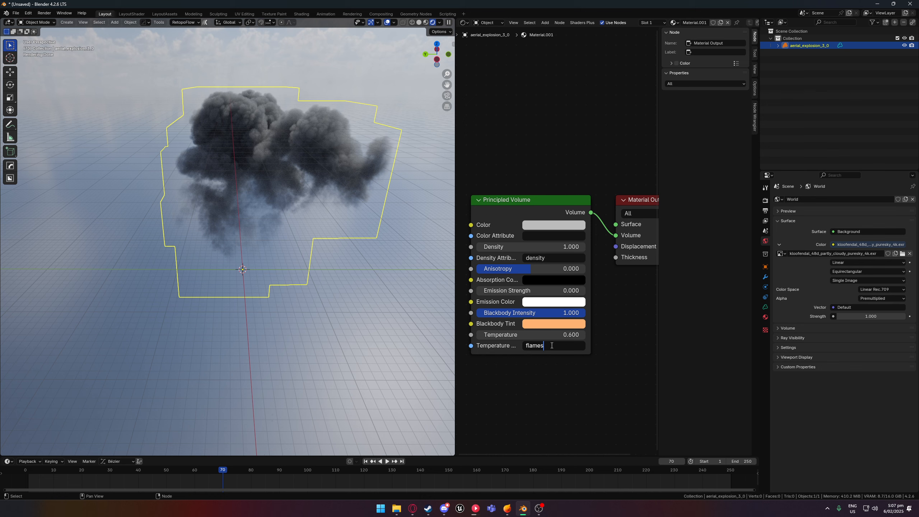
- Set the Principled Volume's temperature attribute to flames and its temperature to 5000
key("Return")
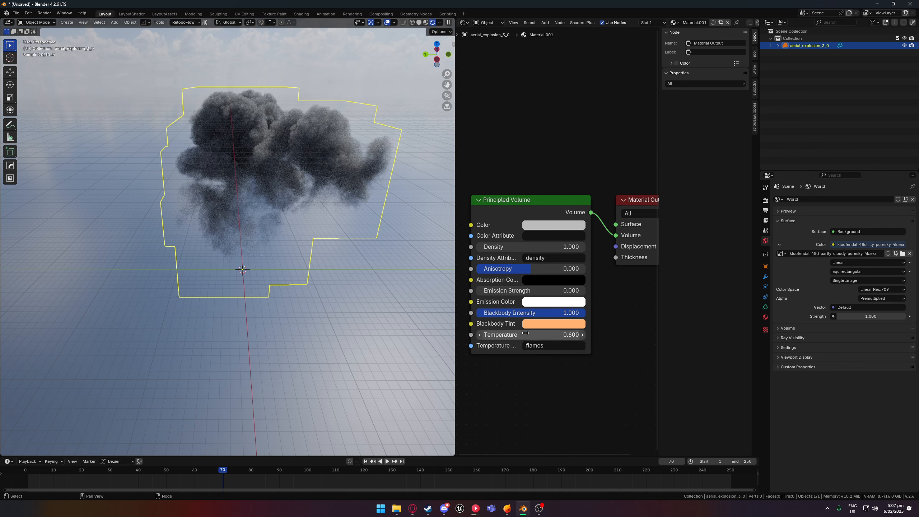
left_click_drag(525, 334, 543, 335)
left_click(525, 334)
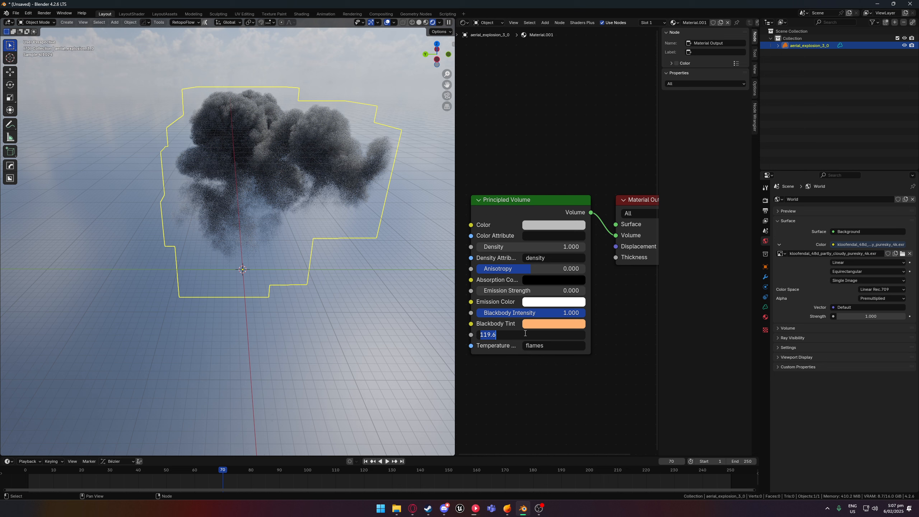
type("5000")
key("Return")
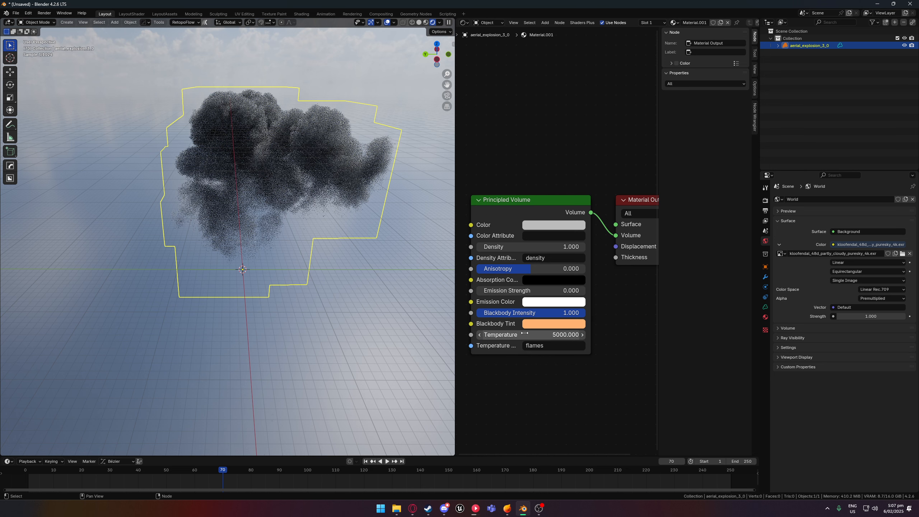
- Check the EmberGen simulation again, return to Blender and inspect the explosion at frame 34
left_click(511, 511)
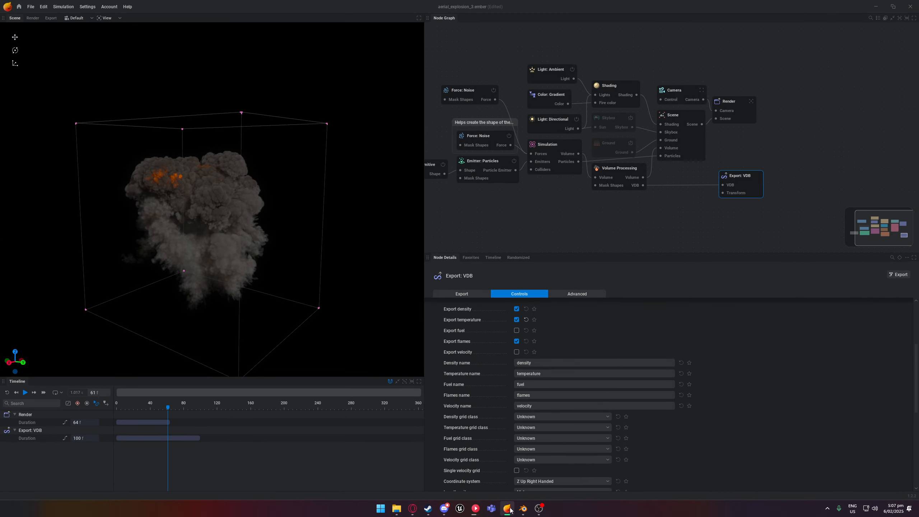
left_click(523, 509)
mouse_move(540, 366)
middle_mouse_down()
mouse_move(523, 370)
mouse_move(558, 367)
middle_mouse_up()
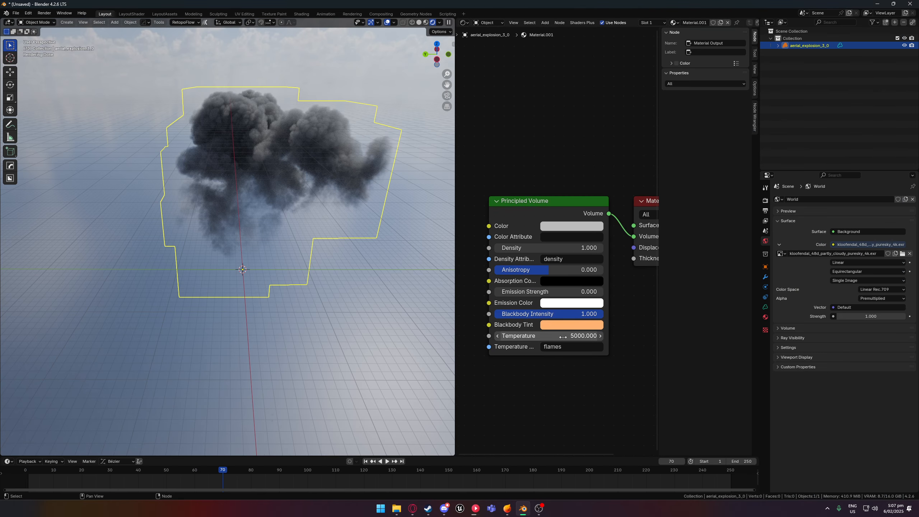
left_click_drag(196, 470, 121, 472)
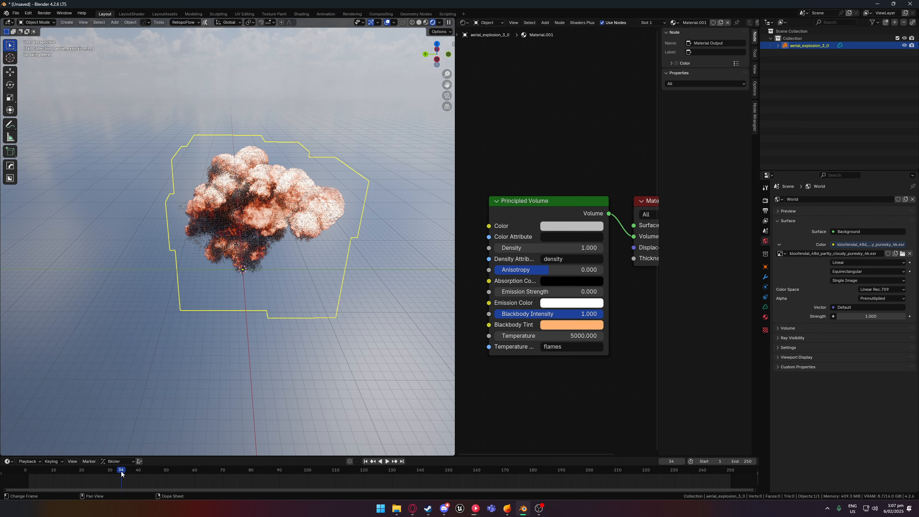
middle_click_drag(267, 296, 318, 298)
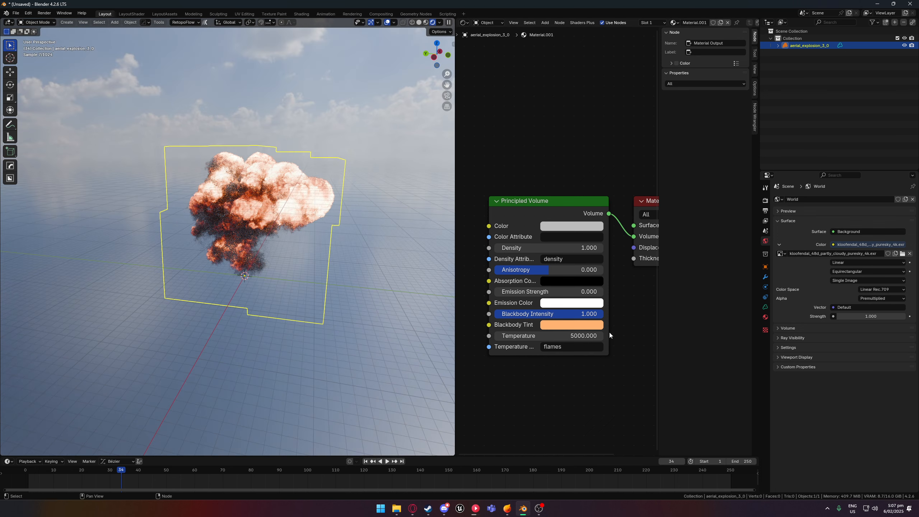
- Change the temperature attribute name to flame and inspect its effect on the explosion
left_click(570, 346)
type("flame")
key("Return")
middle_click_drag(366, 278, 392, 275)
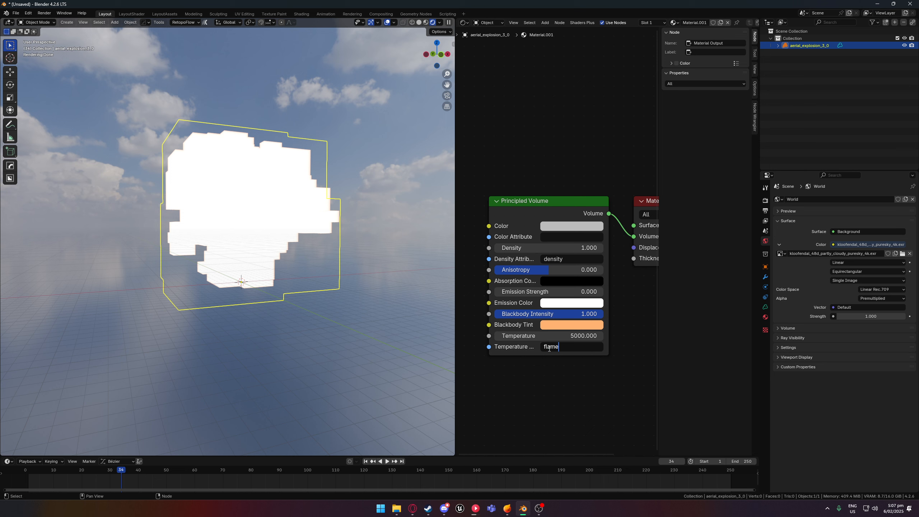
- Correct the temperature attribute name back to flames and inspect the explosion near and far
type("s")
key("Return")
scroll(272, 199, "up", 5)
middle_click_drag(272, 199, 300, 201)
scroll(294, 196, "down", 1)
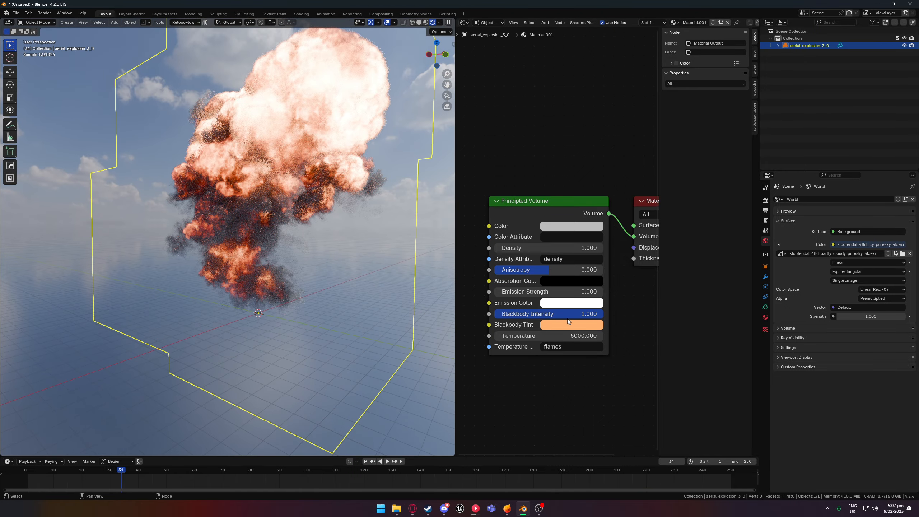
scroll(415, 300, "down", 3)
middle_click_drag(360, 315, 286, 217)
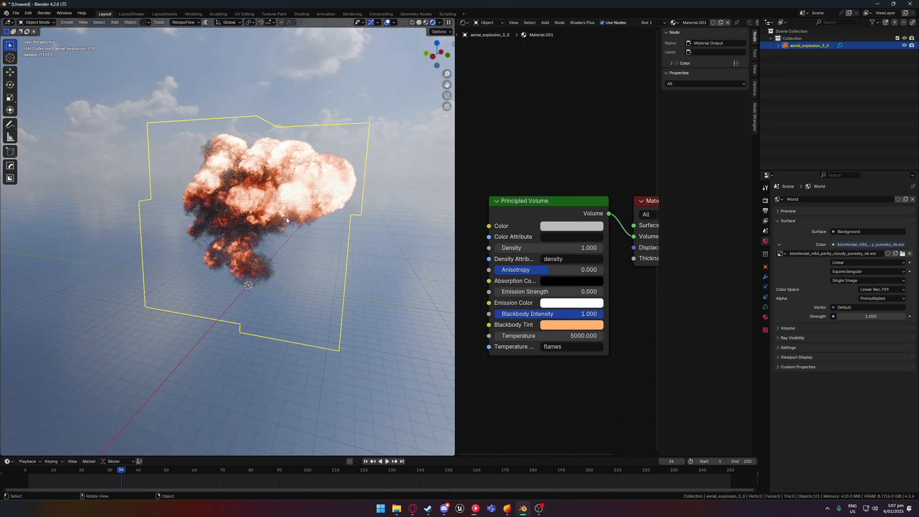
- Change the Principled Volume's blackbody tint to bright green
left_click(554, 327)
mouse_move(578, 231)
left_mouse_down()
mouse_move(612, 231)
mouse_move(617, 186)
mouse_move(561, 189)
left_mouse_up()
mouse_move(325, 242)
middle_mouse_down()
mouse_move(317, 242)
mouse_move(347, 243)
middle_mouse_up()
- Set the green explosion's temperature to 7000 and view it from another side
left_click_drag(547, 336, 551, 336)
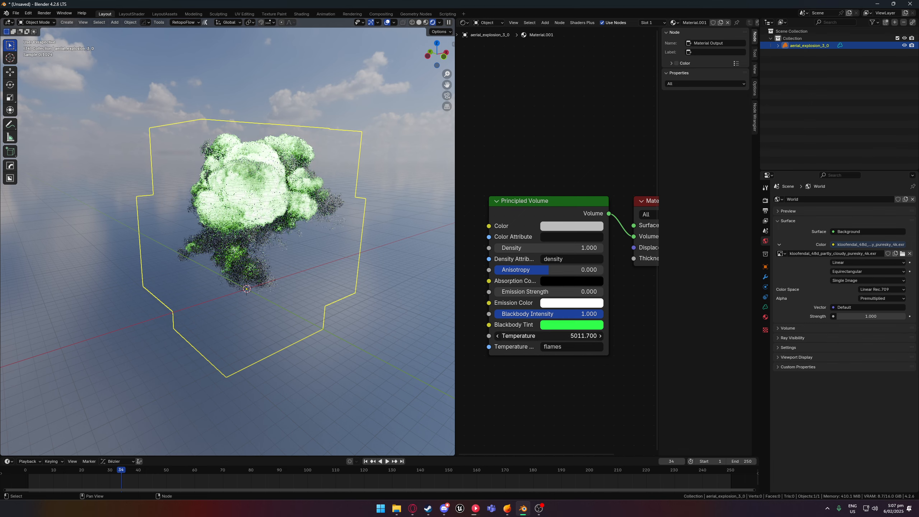
left_click(547, 336)
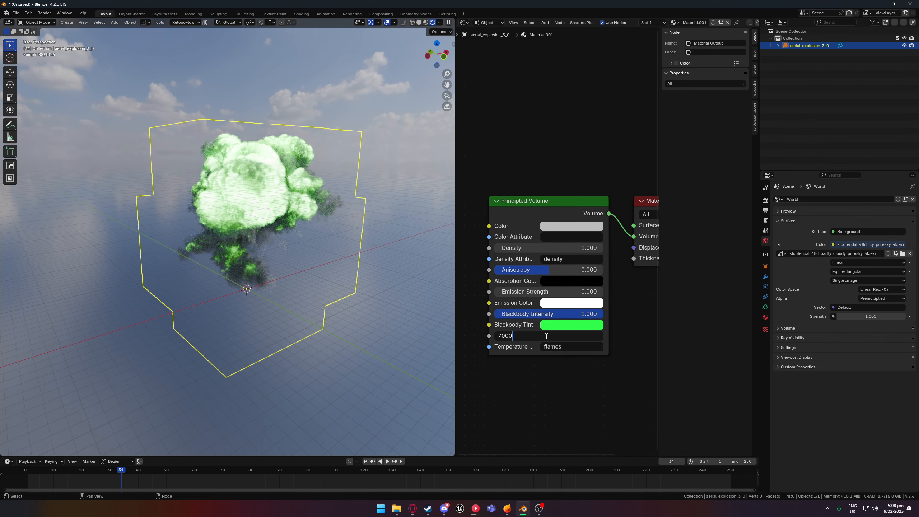
key("Return")
middle_click_drag(253, 288, 281, 287)
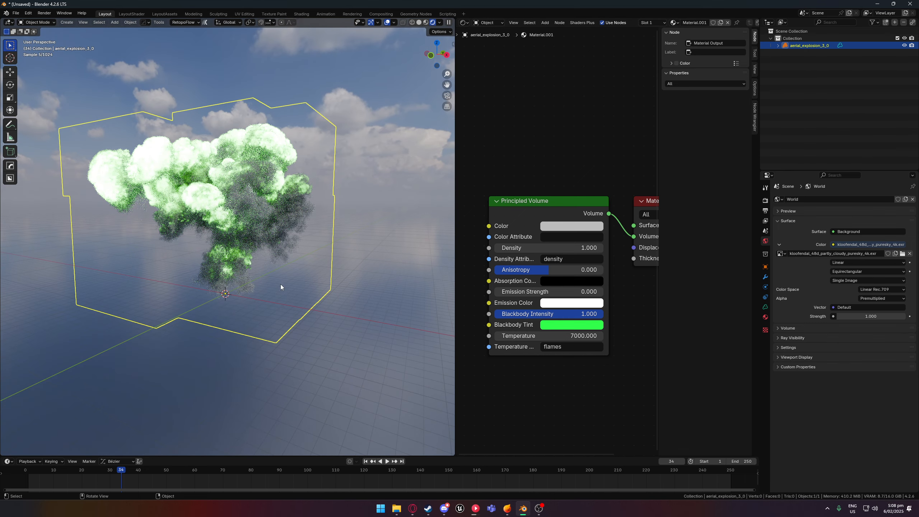
- Lower the volume's temperature to 4000 and inspect the green flames up close
left_click(569, 333)
type("4000")
key("Return")
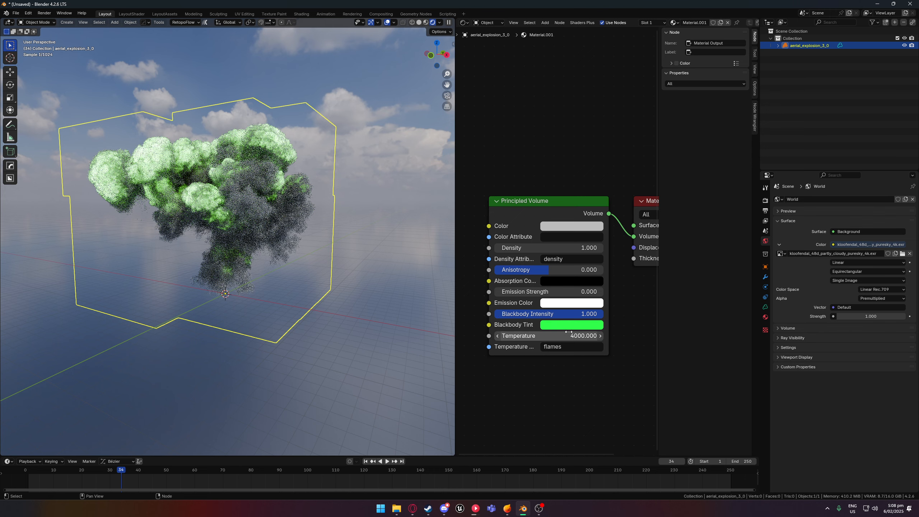
middle_click_drag(434, 338, 353, 237)
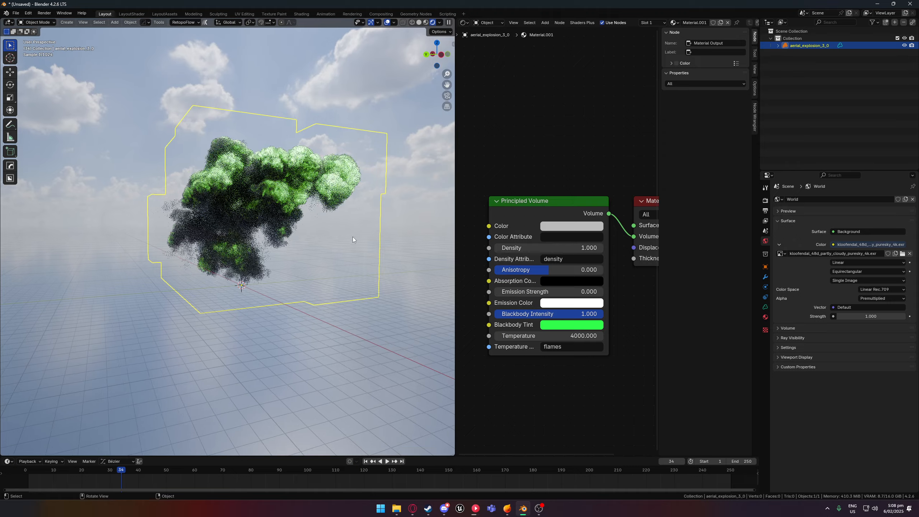
scroll(298, 191, "up", 5)
middle_click_drag(297, 191, 322, 226)
- Change the Principled Volume's blackbody tint to yellow with hue 0.135 and saturation 0.841
left_click(555, 325)
scroll(354, 284, "down", 5)
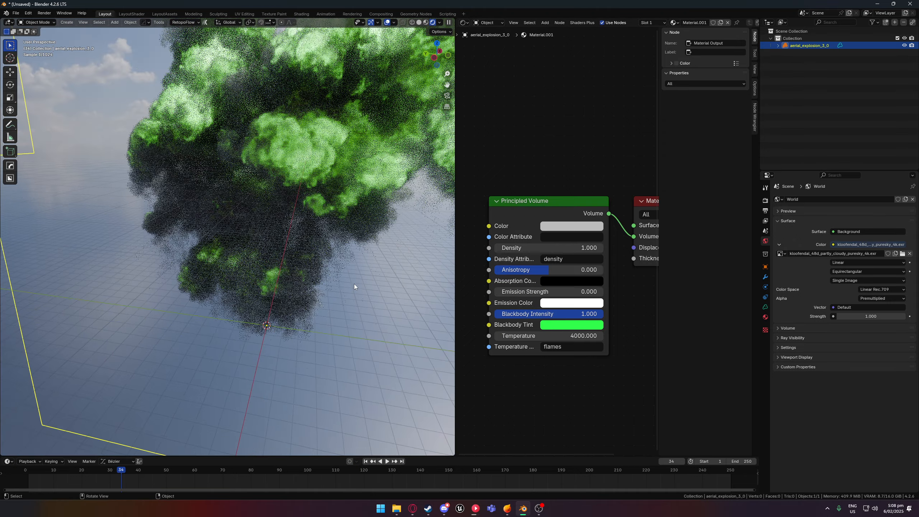
left_click(564, 325)
mouse_move(599, 218)
left_mouse_down()
mouse_move(583, 249)
mouse_move(599, 253)
mouse_move(573, 247)
mouse_move(568, 227)
left_mouse_up()
scroll(355, 239, "down", 3)
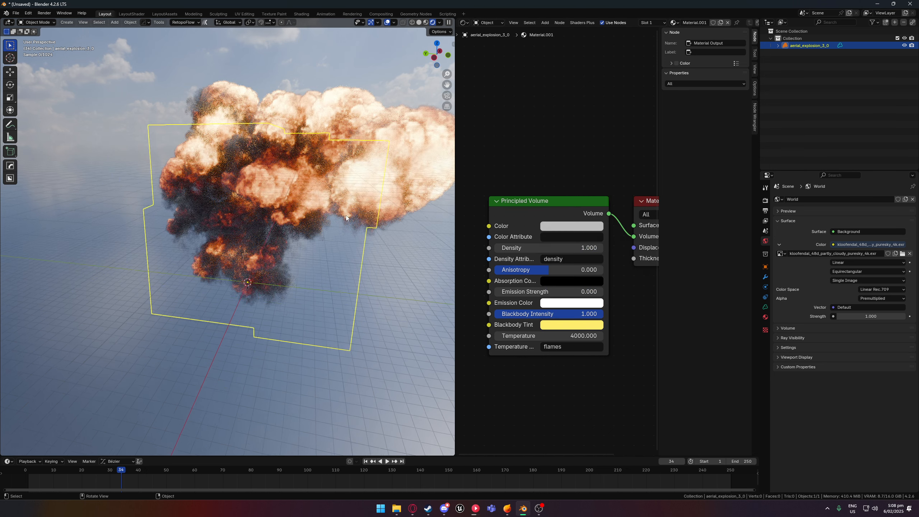
- Set the Principled Volume's temperature to 3000 and view the explosion from another side
middle_click_drag(348, 239, 289, 241)
left_click(515, 336)
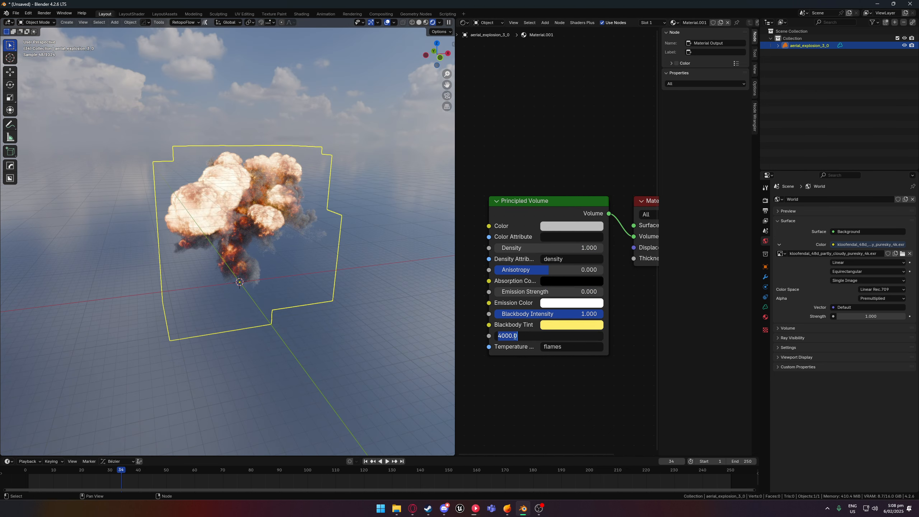
type("3000")
key("Return")
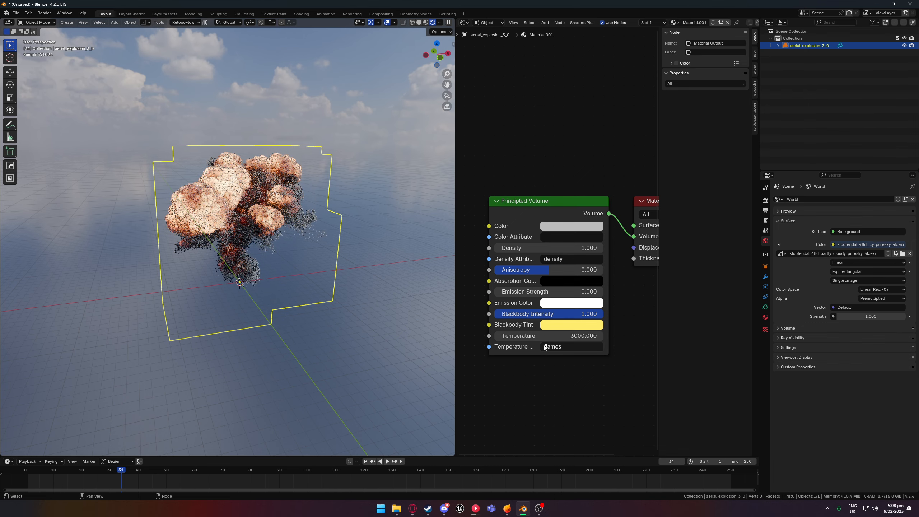
middle_click_drag(300, 258, 242, 251)
- Try rotating the explosion about the Z axis and undo the rotation
key("r")
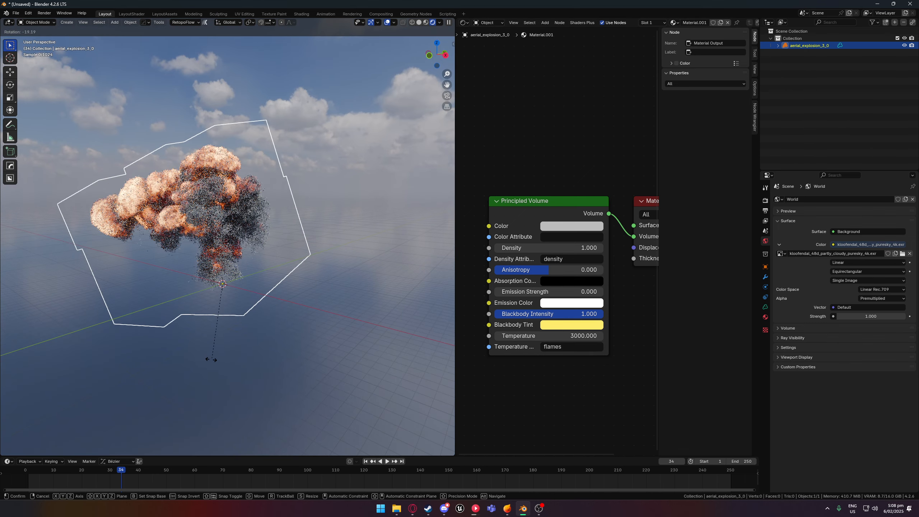
key("z")
left_click(238, 370)
key("ctrl+z")
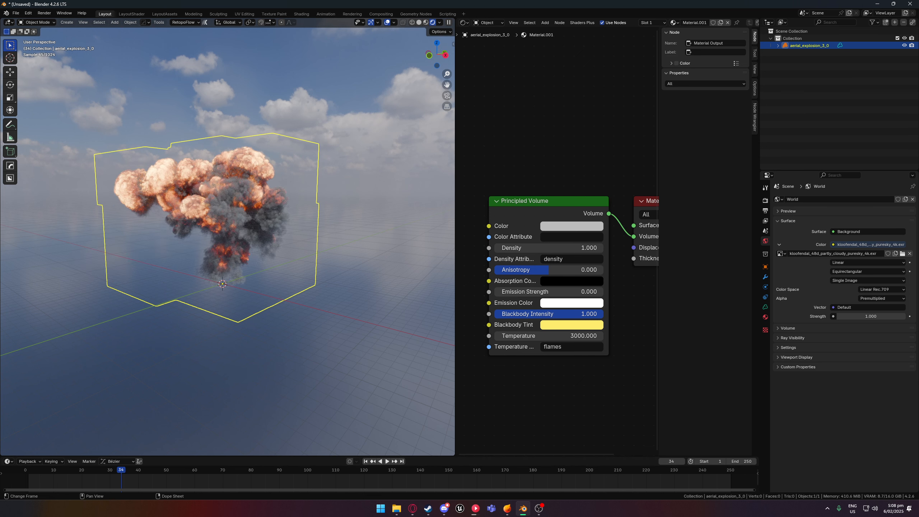
- Play back the explosion animation and stop it at frame 26
left_click(512, 509)
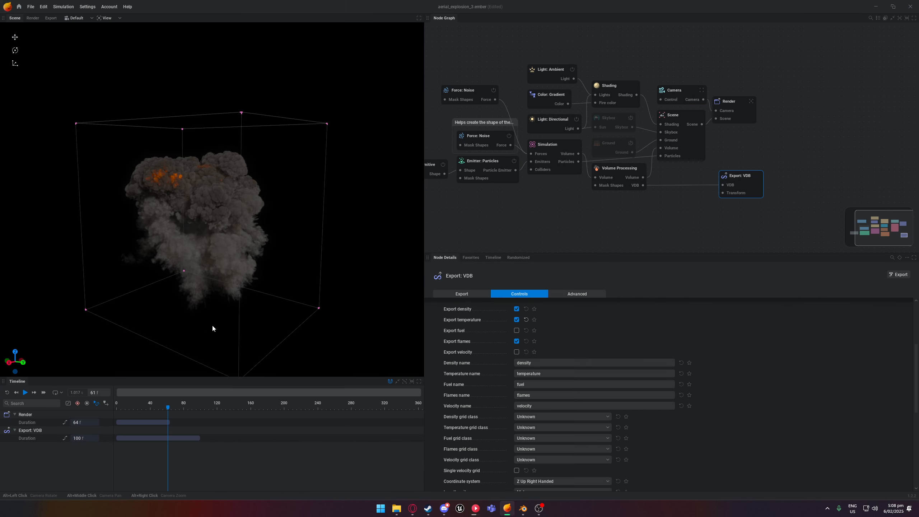
left_click(523, 509)
left_click_drag(121, 470, 42, 466)
key("space")
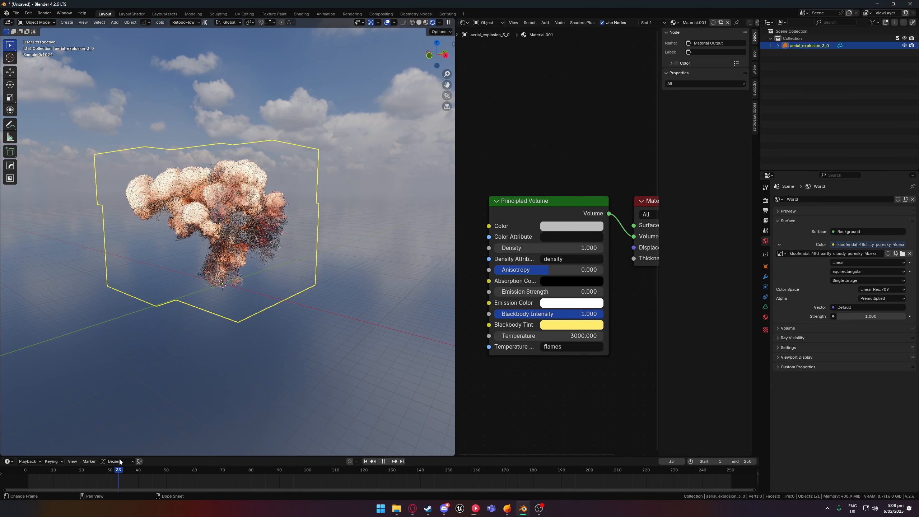
key("space")
- Shift the blackbody tint to light orange with hue 0.068, saturation 0.873 and value 0.988
left_click(572, 325)
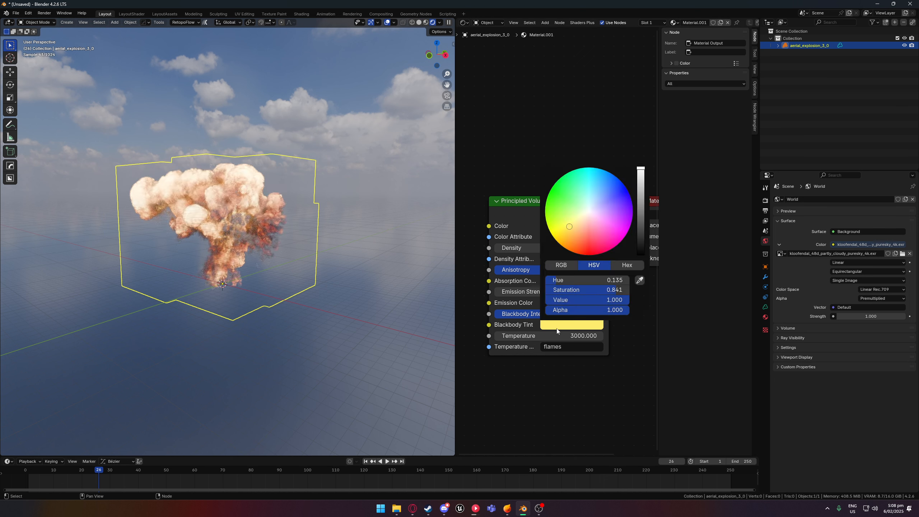
left_click_drag(573, 225, 574, 233)
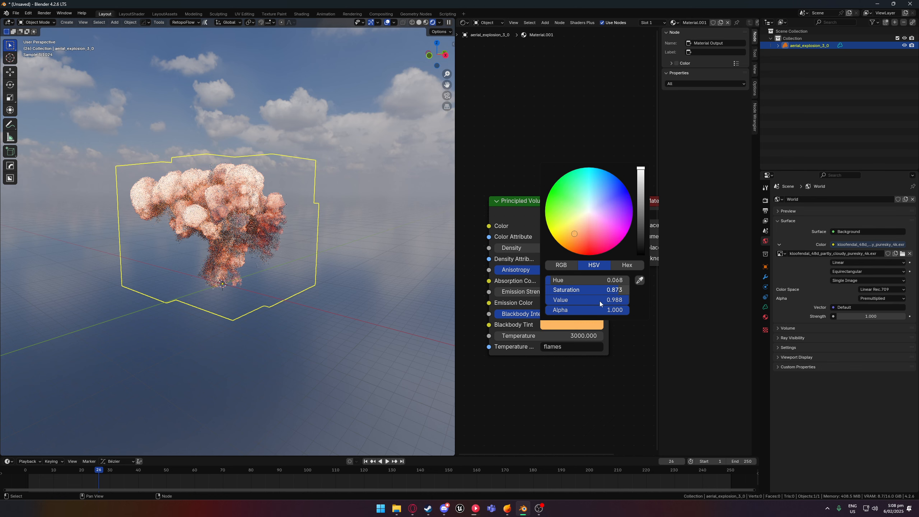
- Try volume temperatures of 9000 and 1000 on the explosion
left_click_drag(528, 336, 554, 334)
left_click(554, 334)
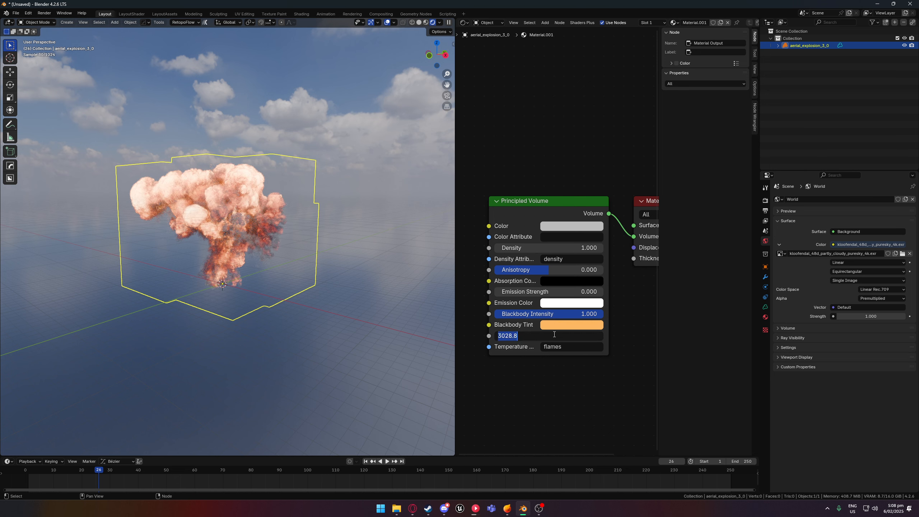
type("9000")
key("Return")
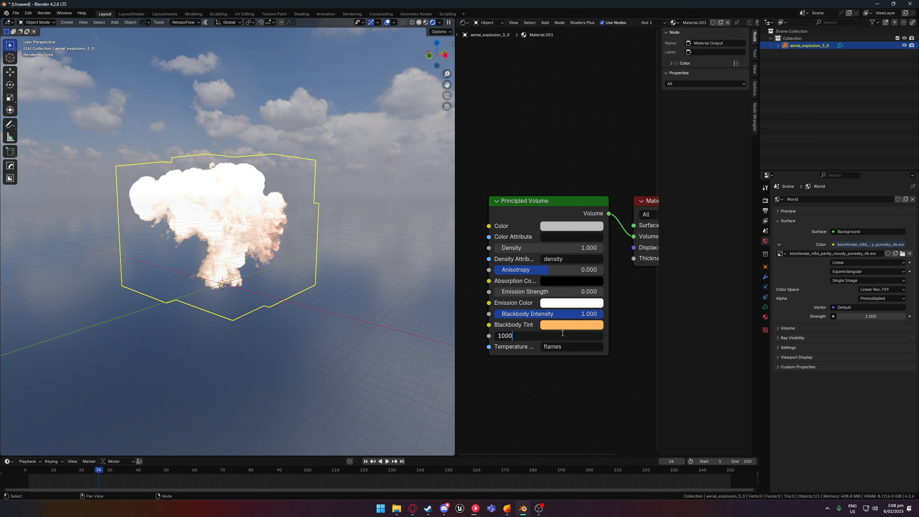
type("1000")
key("Return")
middle_click_drag(281, 265, 178, 331)
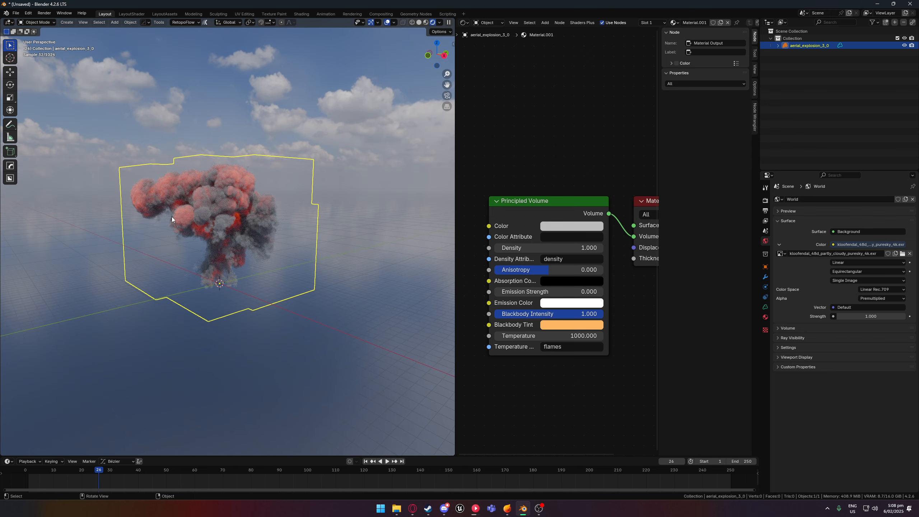
- Set the Principled Volume's temperature back to 3000
left_click(528, 337)
type("300")
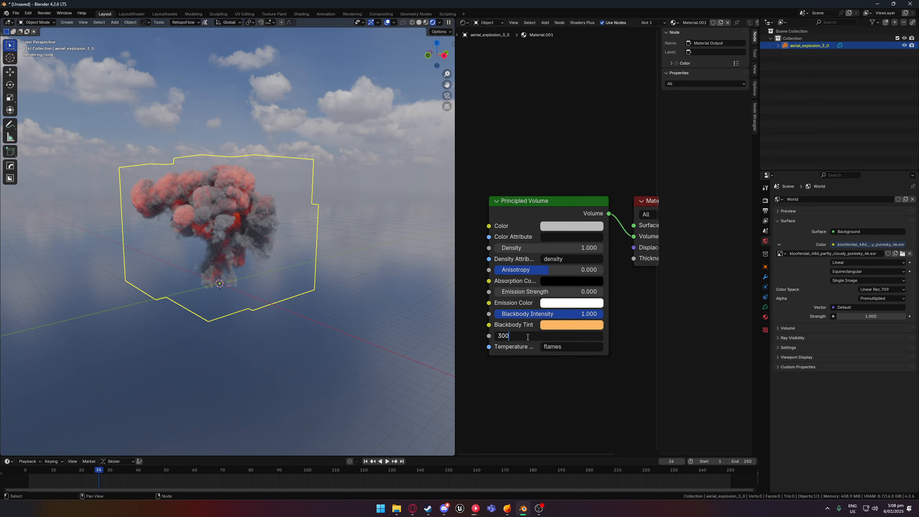
type("0")
key("Return")
- Play the animation from another viewing angle and move the playhead to frame 34
middle_click_drag(435, 318, 398, 286)
key("space")
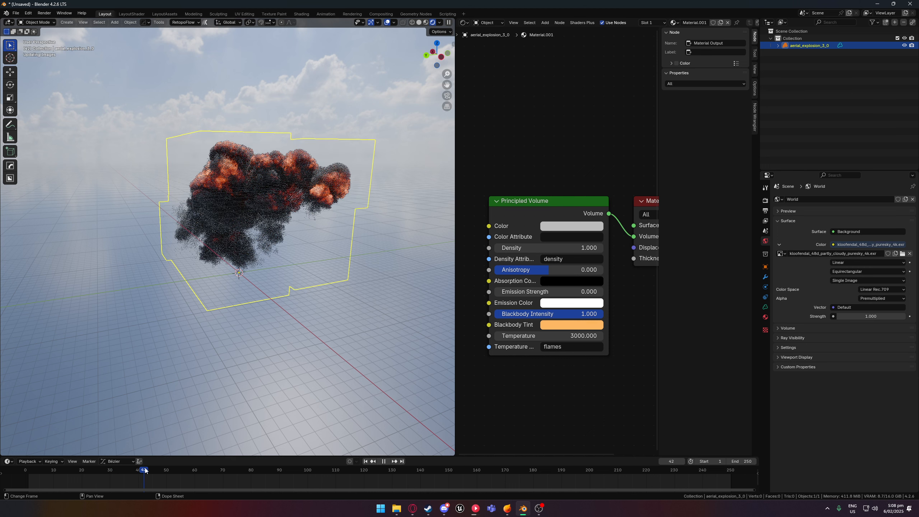
left_click_drag(144, 471, 122, 470)
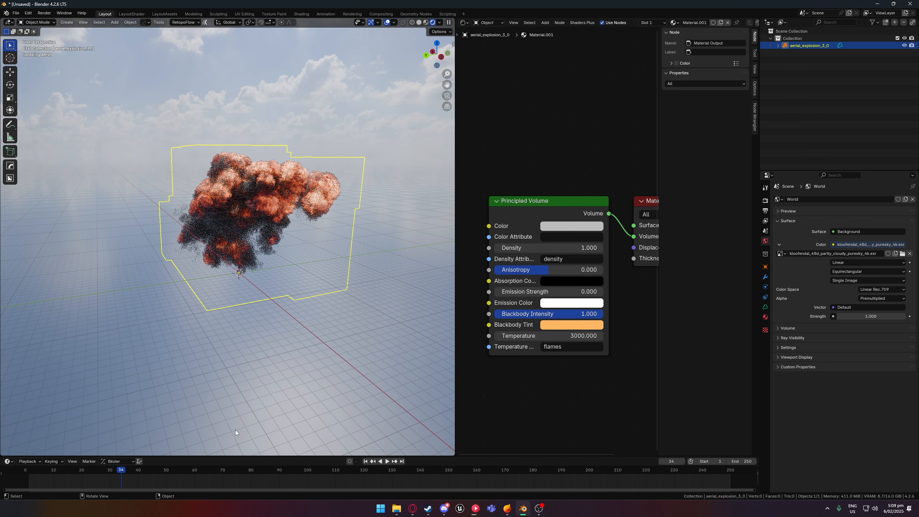
- Add a Color Ramp node feeding its Color output into the Principled Volume's Blackbody Tint
middle_click_drag(498, 330, 547, 332)
left_click_drag(505, 329, 470, 329)
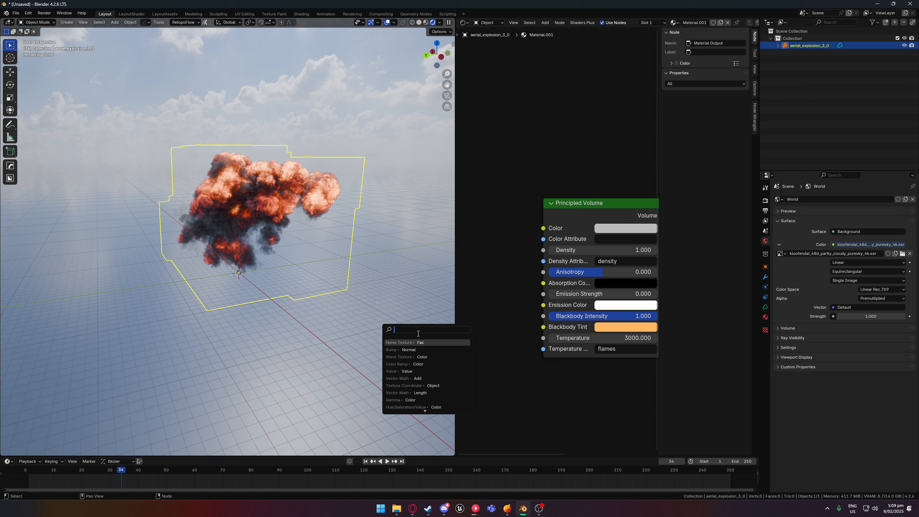
type("clo")
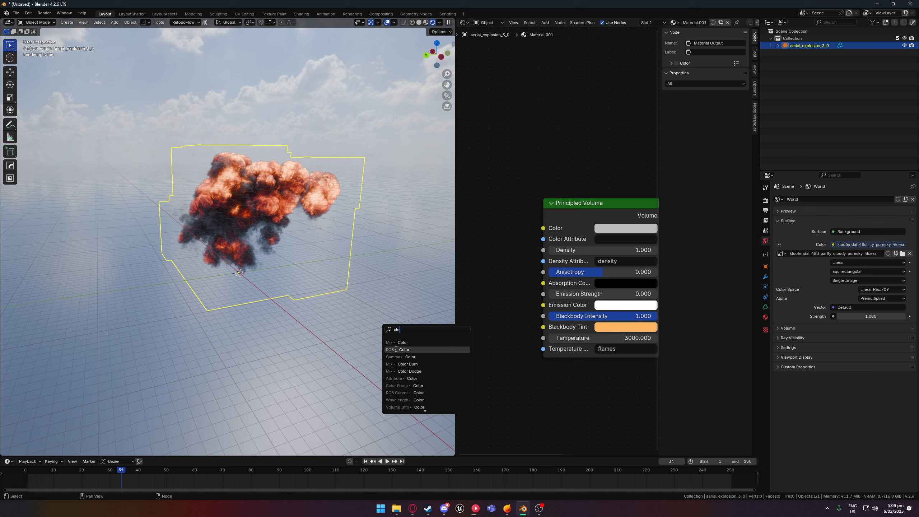
left_click(405, 386)
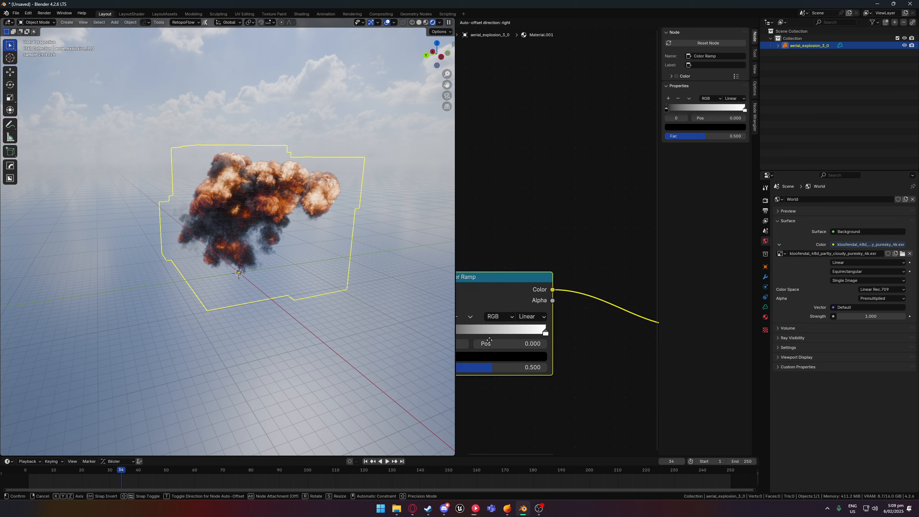
left_click(534, 360)
- Place the Color Ramp beside the Principled Volume and set its white stop to position 0.886, keeping the black stop at 0
scroll(574, 243, "down", 2)
middle_click_drag(575, 243, 639, 228)
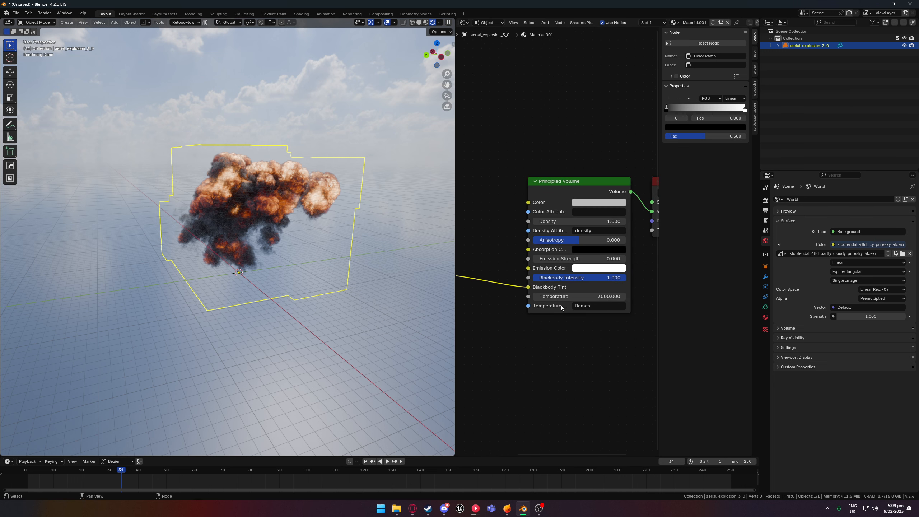
mouse_move(561, 307)
middle_mouse_down()
mouse_move(590, 323)
mouse_move(554, 289)
mouse_move(550, 260)
mouse_move(574, 284)
middle_mouse_up()
middle_click_drag(501, 283, 563, 278)
middle_click_drag(470, 281, 490, 277)
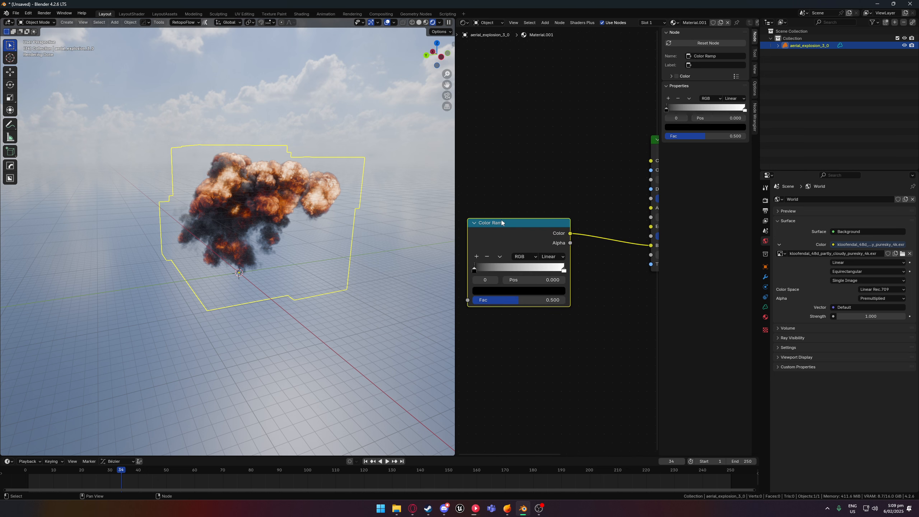
mouse_move(495, 220)
middle_mouse_down()
mouse_move(467, 212)
mouse_move(527, 215)
mouse_move(564, 259)
middle_mouse_up()
left_click_drag(572, 253, 562, 253)
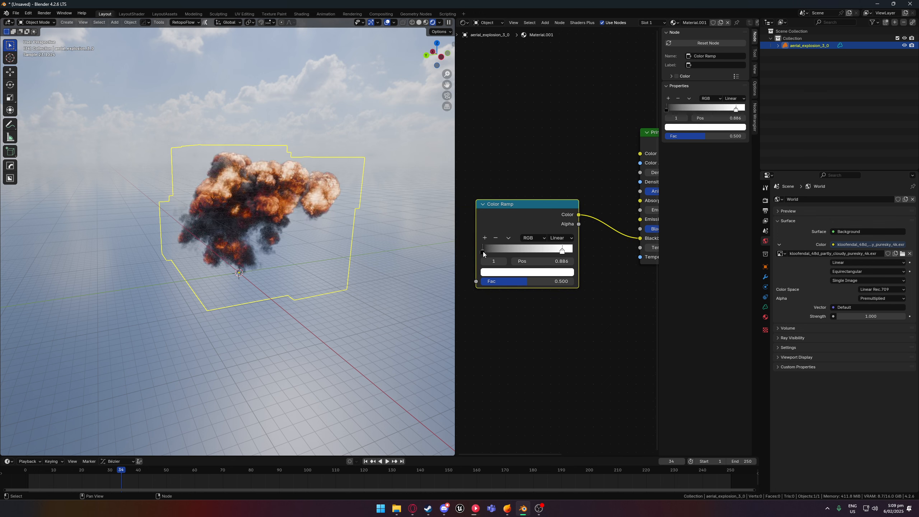
left_click_drag(483, 250, 415, 249)
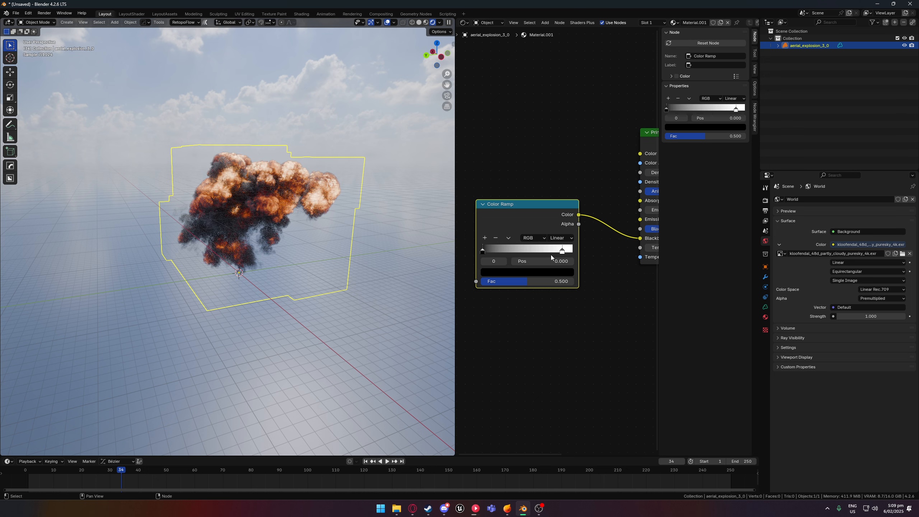
- Change the Color Ramp's white stop to orange
left_click(563, 250)
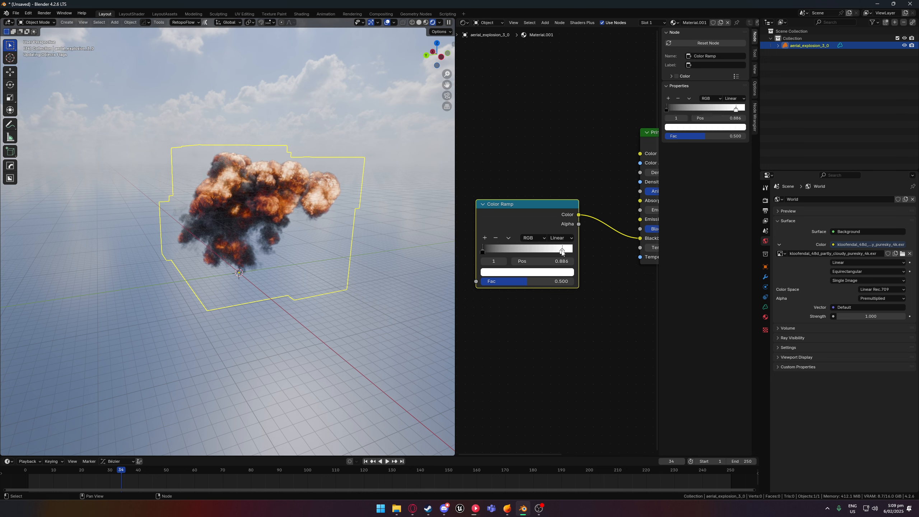
left_click(527, 272)
left_click(507, 209)
mouse_move(507, 208)
left_mouse_down()
mouse_move(523, 210)
mouse_move(496, 189)
mouse_move(504, 200)
left_mouse_up()
- Change the Color Ramp's black stop at position 0 to a dark reddish brown
left_click(483, 250)
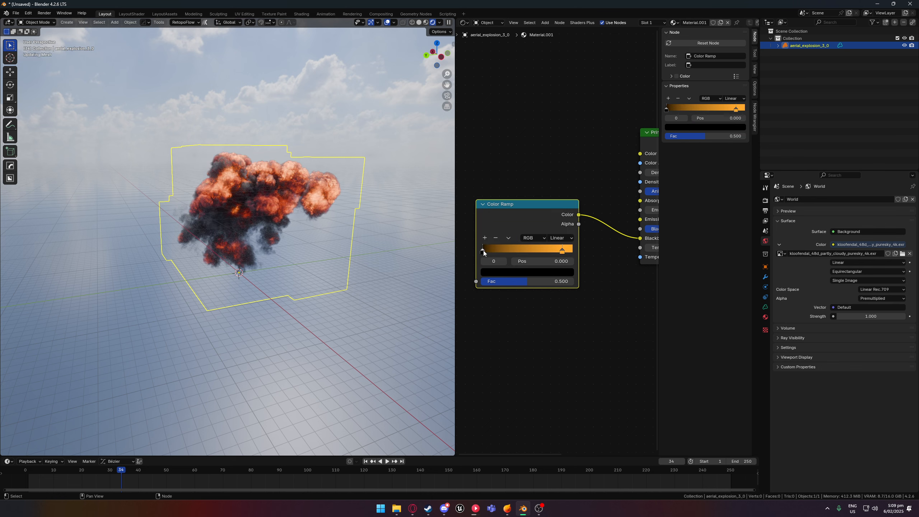
left_click(516, 272)
left_click_drag(567, 196, 566, 187)
mouse_move(514, 175)
left_mouse_down()
mouse_move(491, 159)
mouse_move(507, 204)
left_mouse_up()
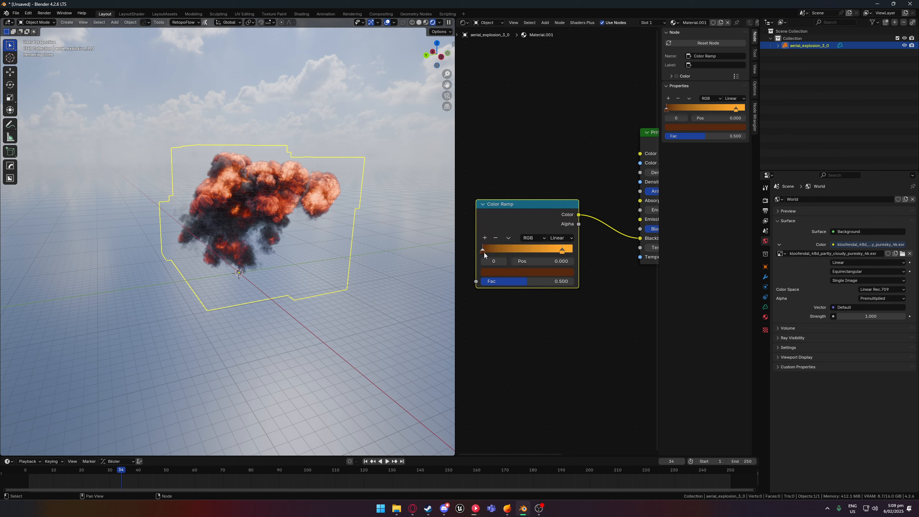
- Move the Color Ramp's orange stop to position 0.723 and view the explosion from another side
left_click_drag(484, 253, 445, 246)
mouse_move(561, 251)
left_mouse_down()
mouse_move(546, 250)
mouse_move(596, 252)
mouse_move(545, 251)
left_mouse_up()
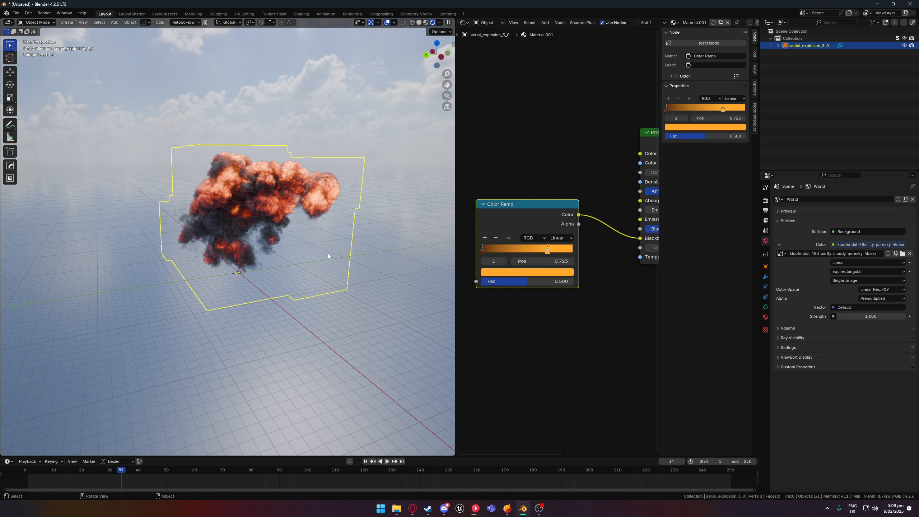
middle_click_drag(307, 250, 269, 249)
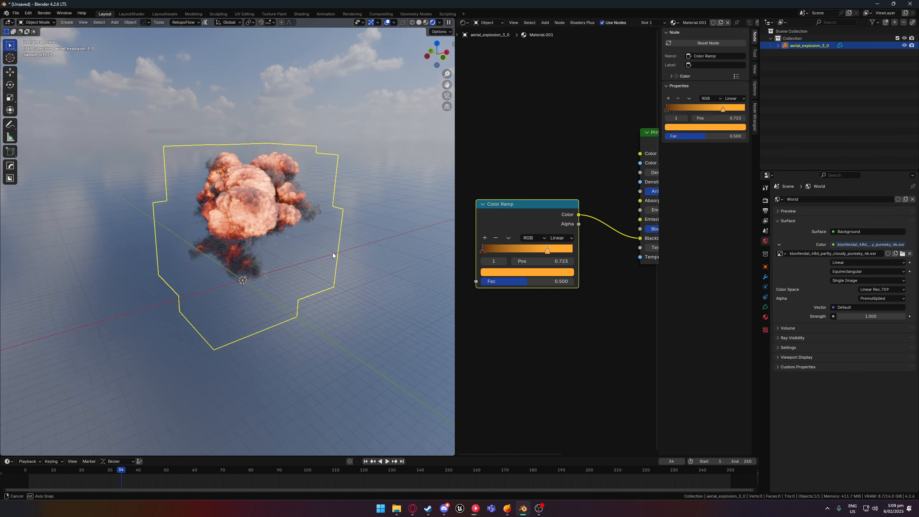
- Connect the Color Ramp's Alpha output to the Principled Volume's Temperature input
scroll(505, 301, "down", 5, "ctrl")
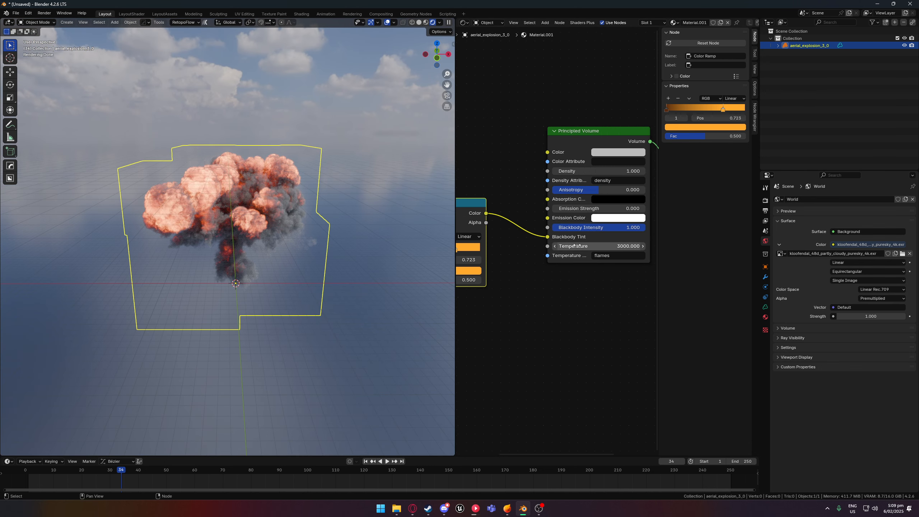
middle_click_drag(554, 251, 567, 238)
left_click_drag(500, 208, 559, 234)
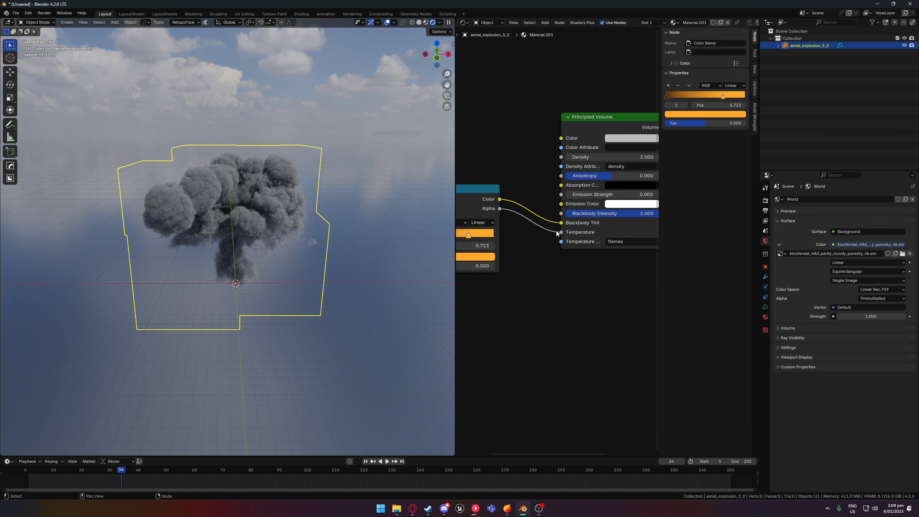
- Set the Color Ramp's orange stop to position 1.000 and its dark brown stop to 0.000
scroll(551, 239, "up", 4, "ctrl")
left_click_drag(504, 240, 566, 240)
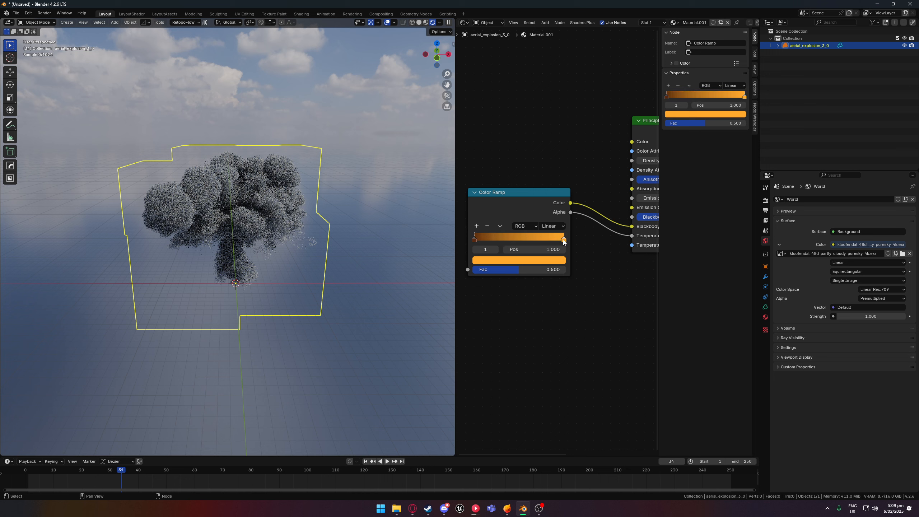
mouse_move(474, 240)
left_mouse_down()
mouse_move(508, 240)
mouse_move(472, 239)
left_mouse_up()
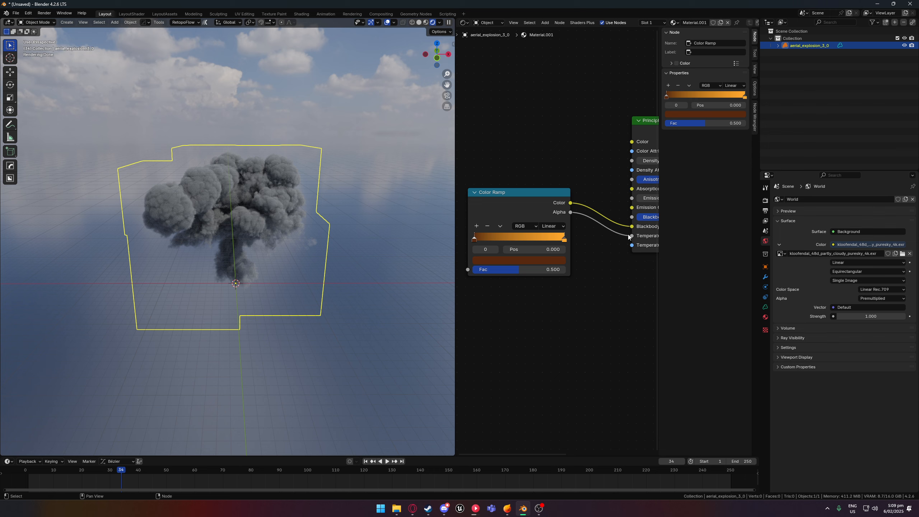
- Disconnect the Color Ramp from the Temperature input, leaving only the Blackbody Tint link
left_click_drag(609, 239, 607, 239)
left_click_drag(570, 203, 611, 249)
middle_click_drag(605, 260, 524, 271)
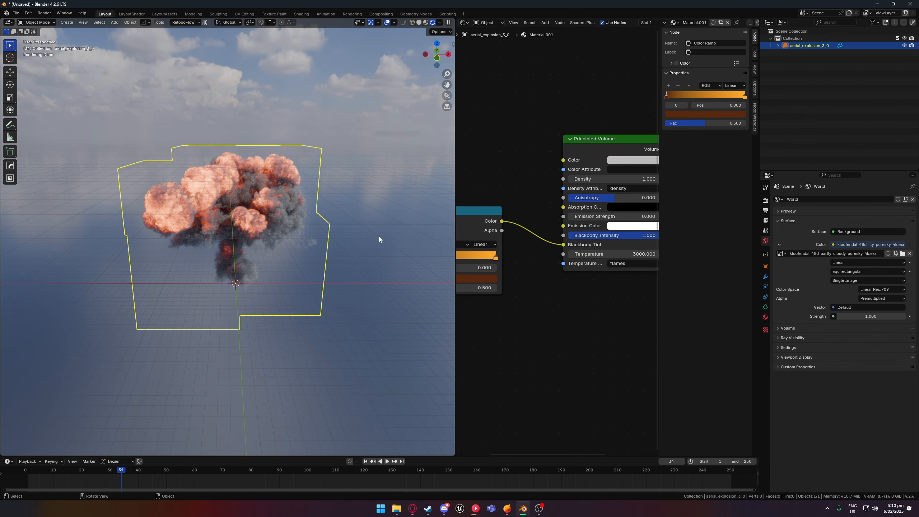
- Lower the Principled Volume's blackbody intensity to 0.441
middle_click_drag(379, 237, 392, 277)
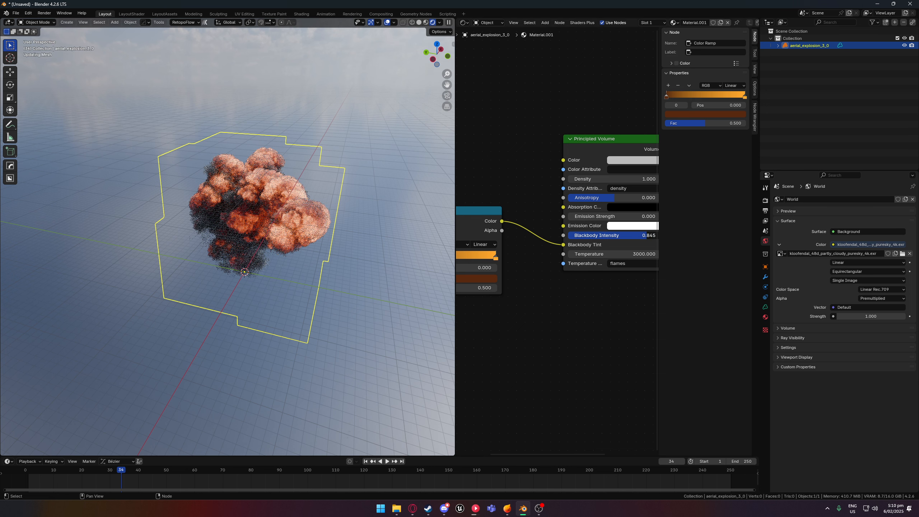
left_click_drag(589, 241, 539, 242)
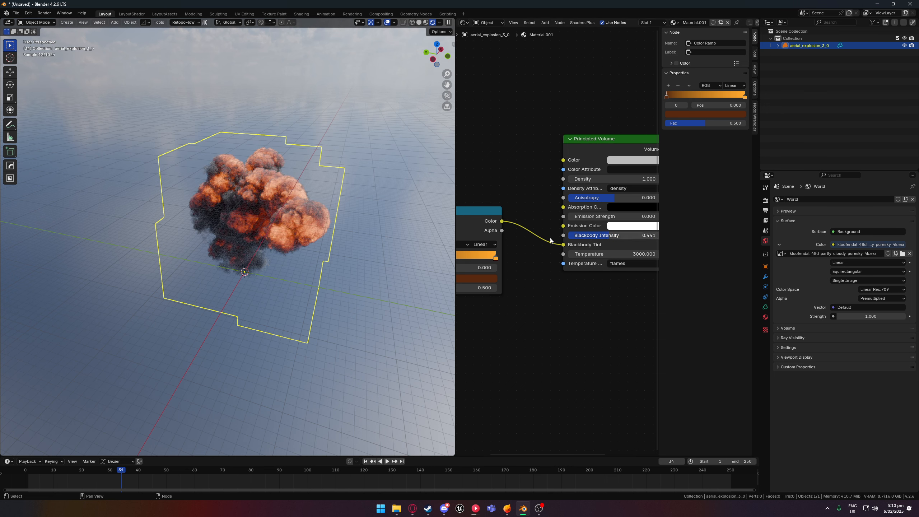
- Advance the timeline to frame 43 and examine the explosion's smoke up close
middle_click_drag(239, 235, 254, 201)
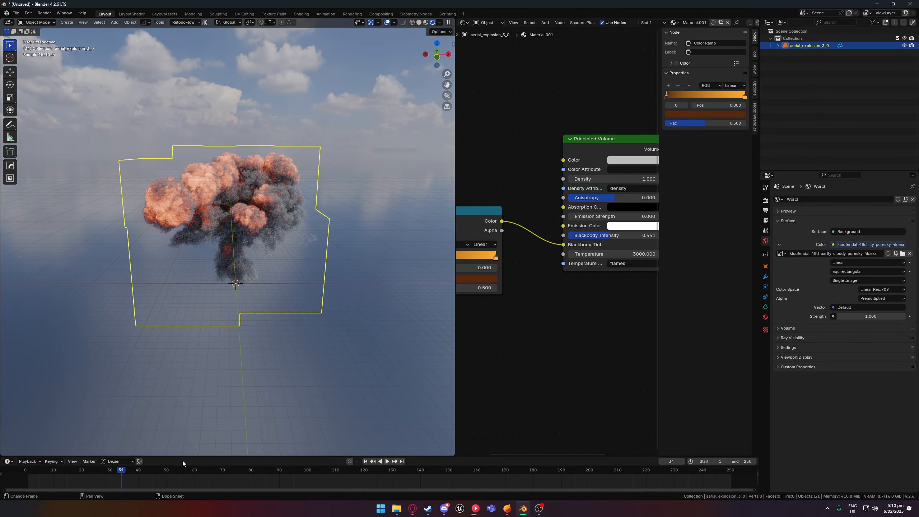
left_click_drag(121, 471, 147, 472)
scroll(302, 206, "up", 5)
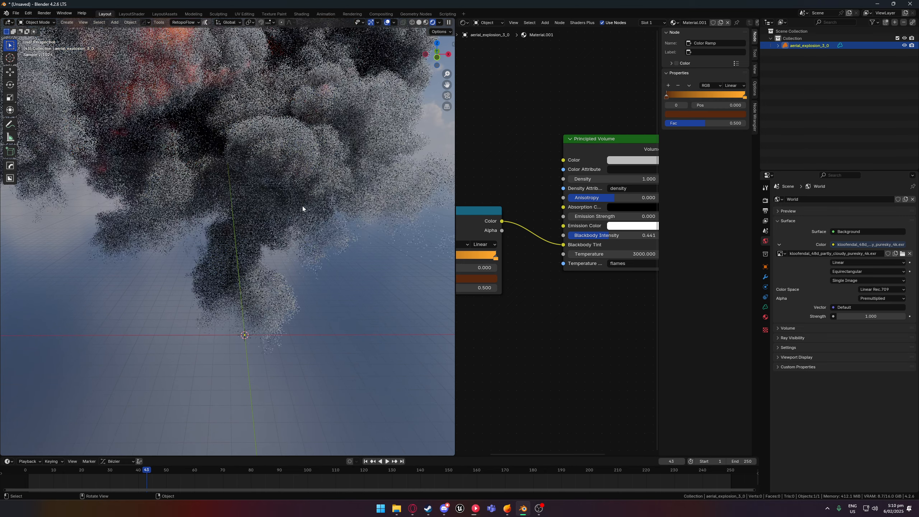
scroll(304, 206, "down", 3)
- Try different brightness and tint values for the Principled Volume's Color
middle_click_drag(622, 176, 581, 194)
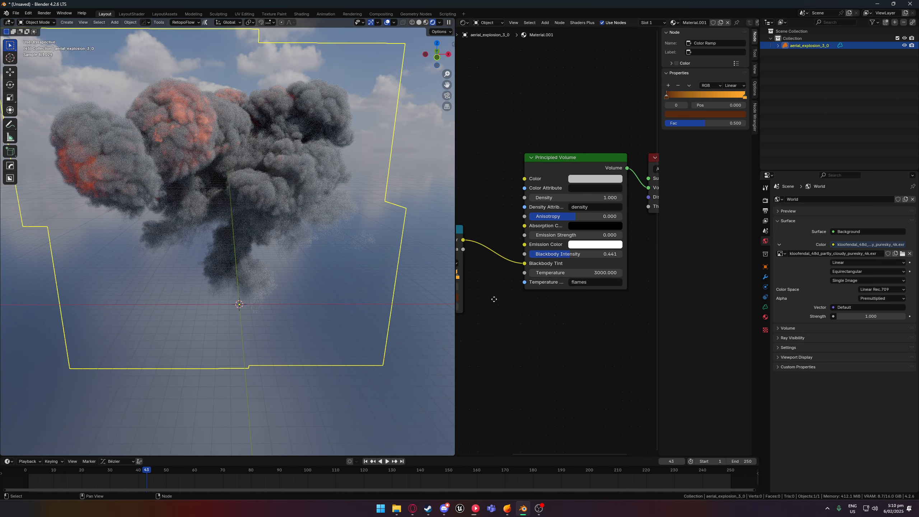
left_click(588, 178)
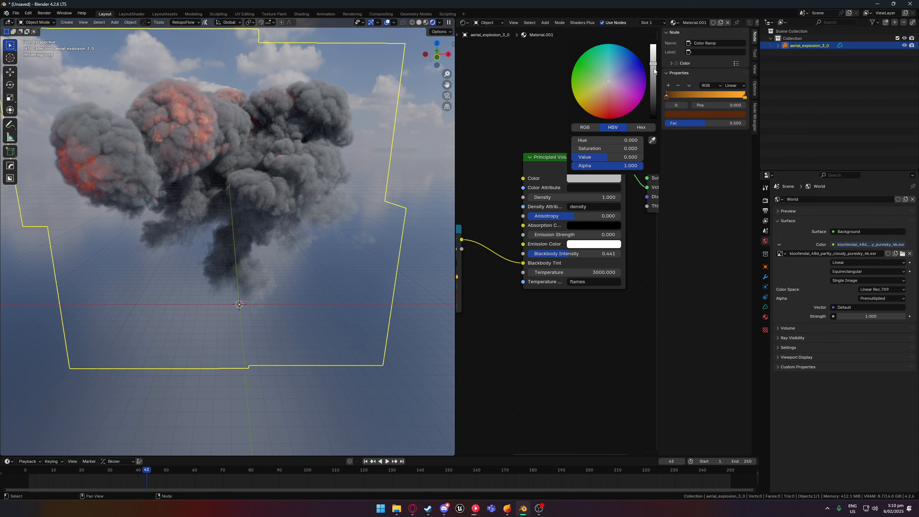
mouse_move(598, 61)
left_mouse_down()
mouse_move(580, 70)
mouse_move(584, 108)
mouse_move(639, 64)
mouse_move(596, 96)
mouse_move(603, 76)
mouse_move(602, 88)
left_mouse_up()
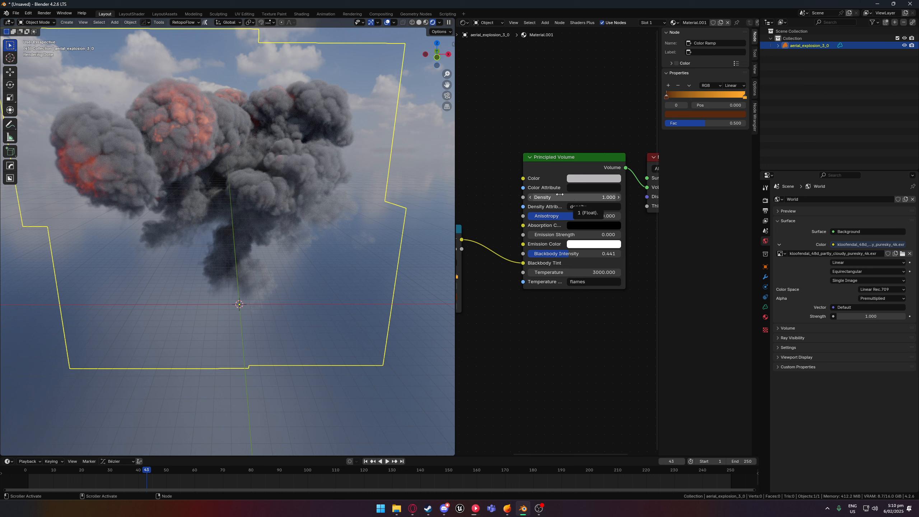
- Lower the Principled Volume's density to 0.200 and inspect the thinner smoke
mouse_move(574, 197)
left_mouse_down()
mouse_move(563, 198)
mouse_move(572, 197)
left_mouse_up()
left_click(531, 200)
left_click(531, 197)
left_click(531, 198)
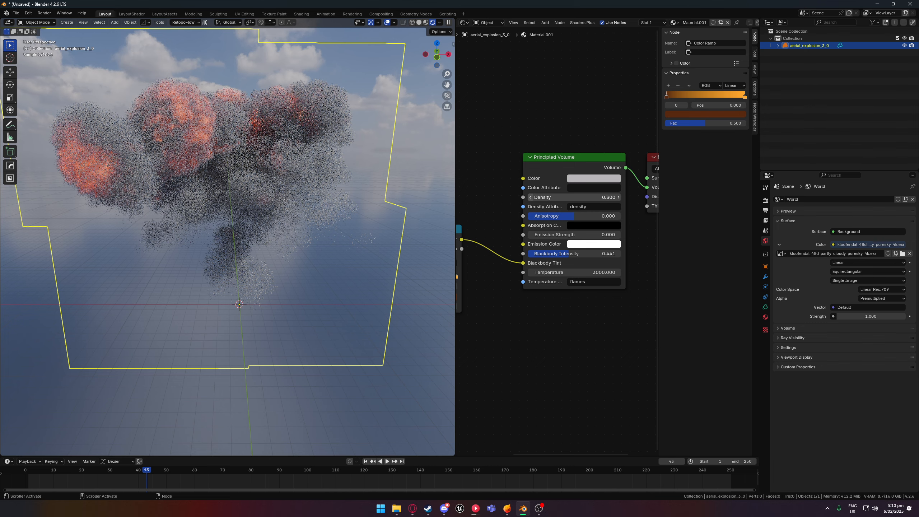
middle_click_drag(346, 182, 232, 162)
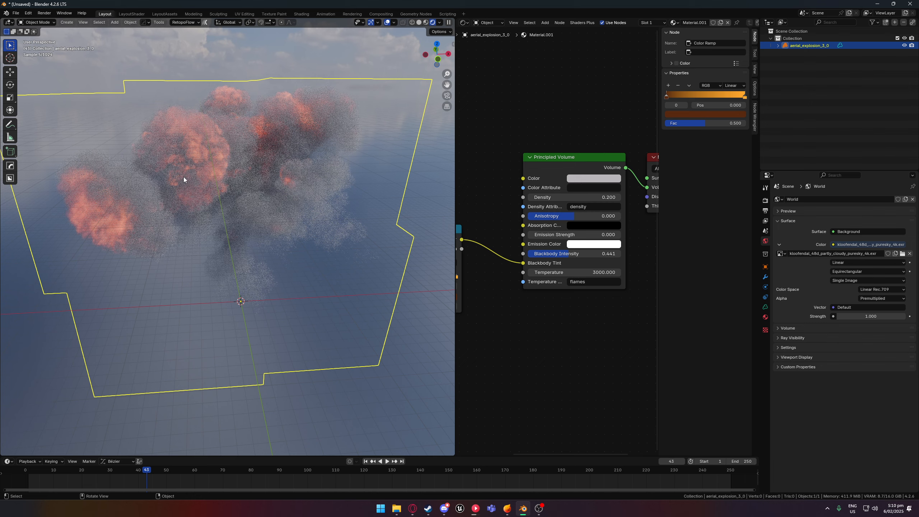
- Raise the Principled Volume's density in stages to 0.500 and up to 1.000, checking the smoke from several angles
left_click(617, 197)
left_click(617, 197)
left_click(617, 197)
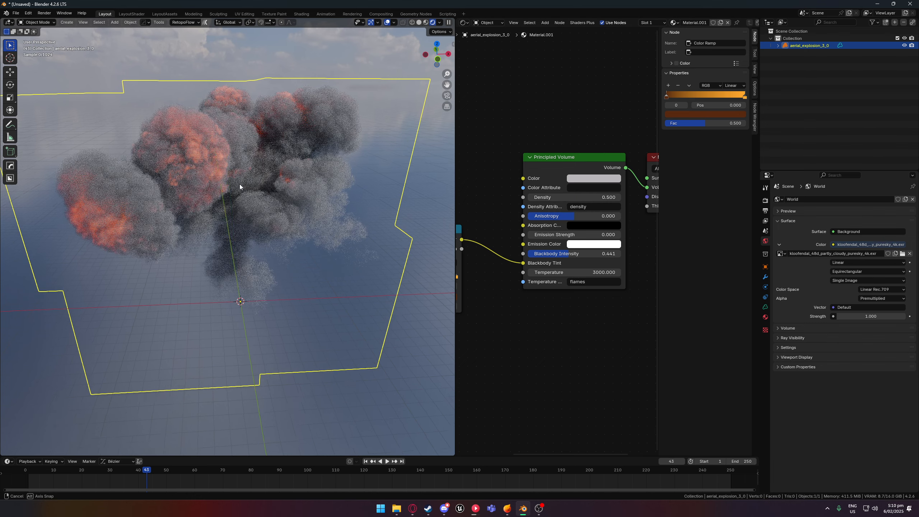
middle_click_drag(240, 184, 159, 172)
left_click(617, 198)
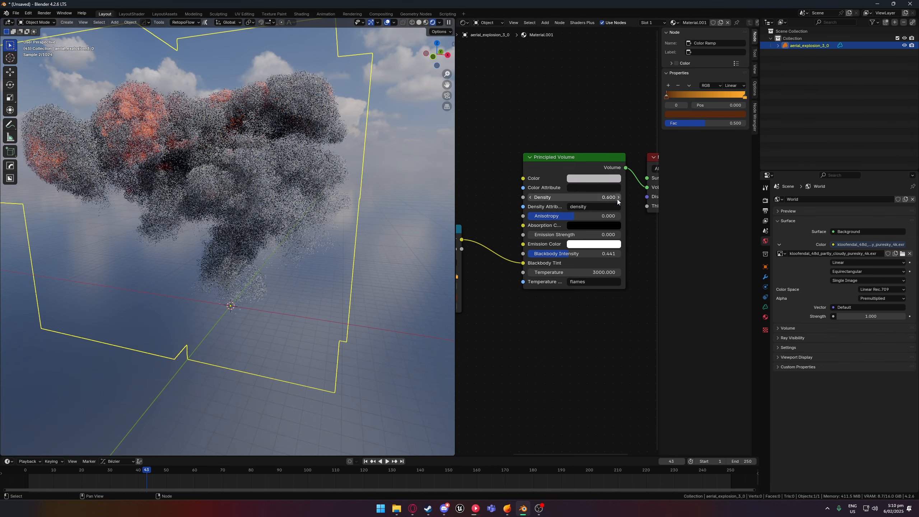
left_click(618, 198)
left_click(618, 198)
left_click(617, 199)
left_click(617, 198)
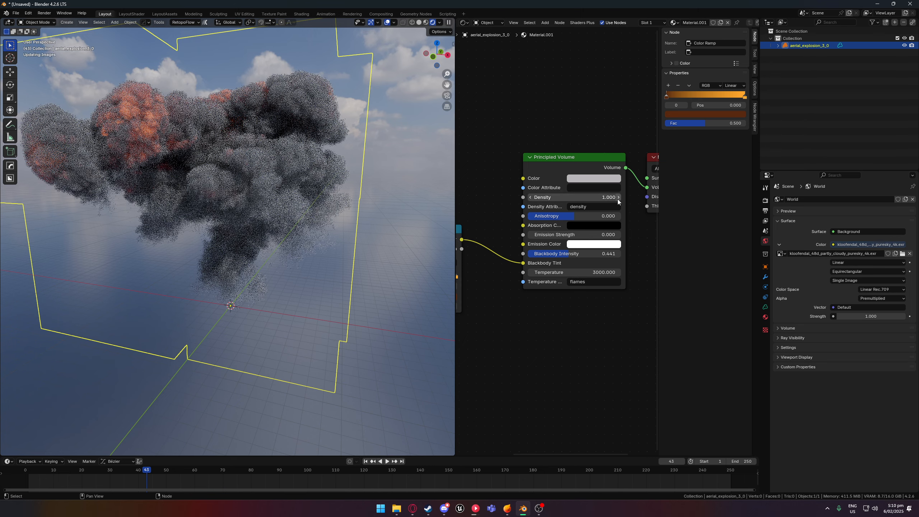
middle_click_drag(232, 184, 254, 182)
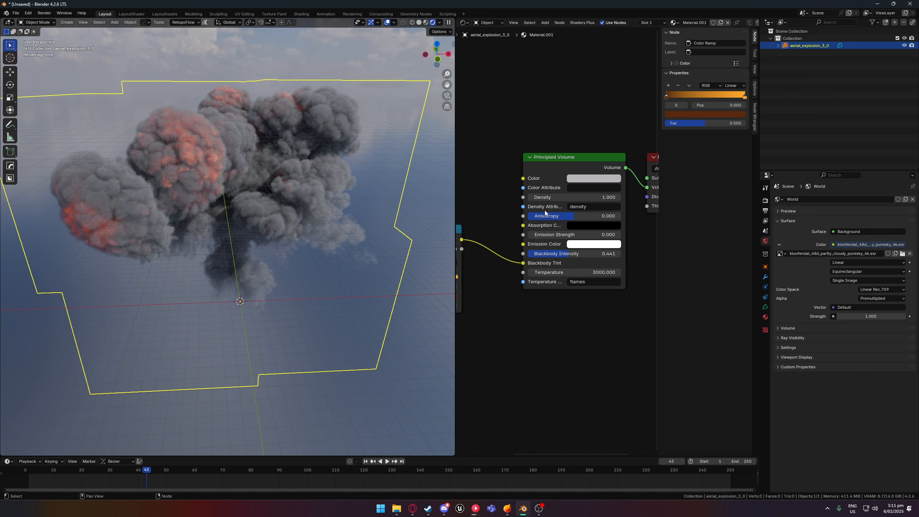
- Change the Principled Volume's Absorption Color to a dark brown
middle_click_drag(248, 200, 267, 196)
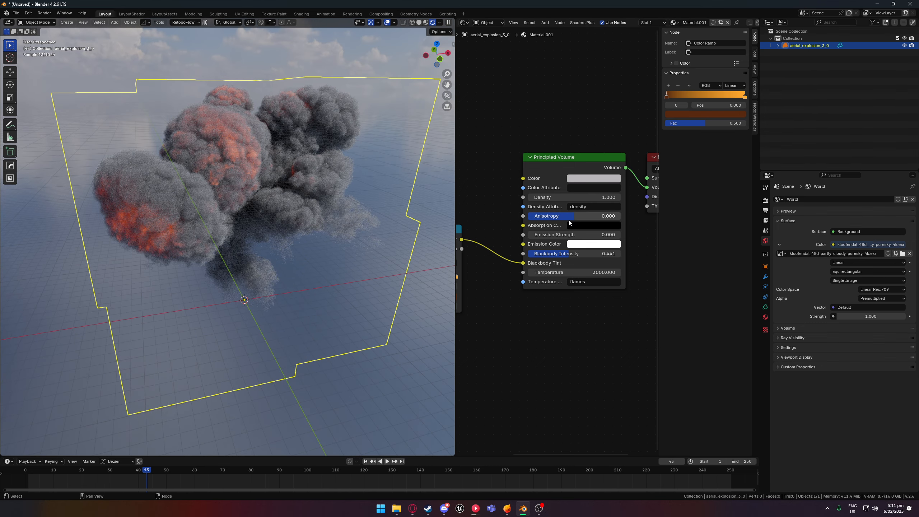
left_click(590, 226)
left_click(594, 225)
left_click_drag(655, 141, 603, 137)
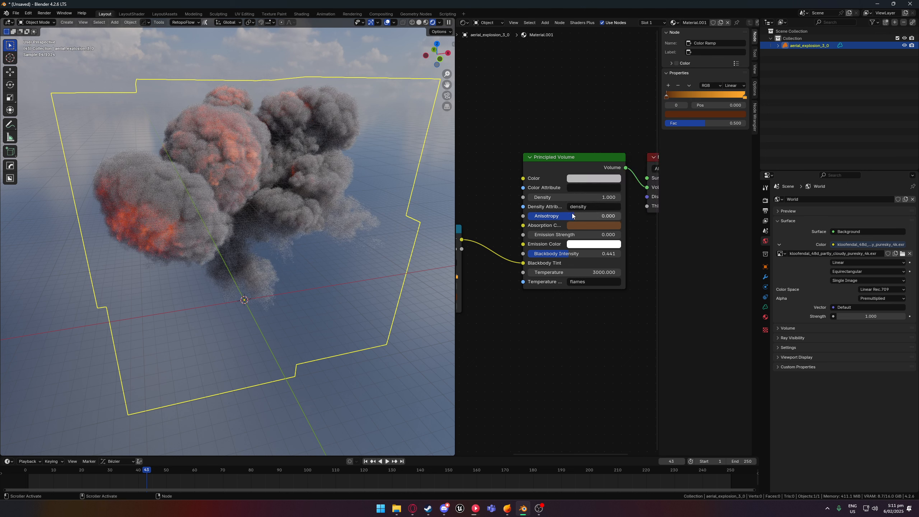
- Set the Principled Volume's anisotropy to 0.282 and its Absorption Color to a bright pale yellow
mouse_move(585, 216)
left_mouse_down()
mouse_move(556, 216)
mouse_move(586, 216)
mouse_move(586, 232)
left_mouse_up()
left_click(586, 225)
left_click_drag(603, 148, 652, 91)
mouse_move(602, 144)
left_mouse_down()
mouse_move(606, 131)
mouse_move(601, 137)
mouse_move(613, 145)
mouse_move(606, 113)
mouse_move(582, 127)
mouse_move(605, 140)
left_mouse_up()
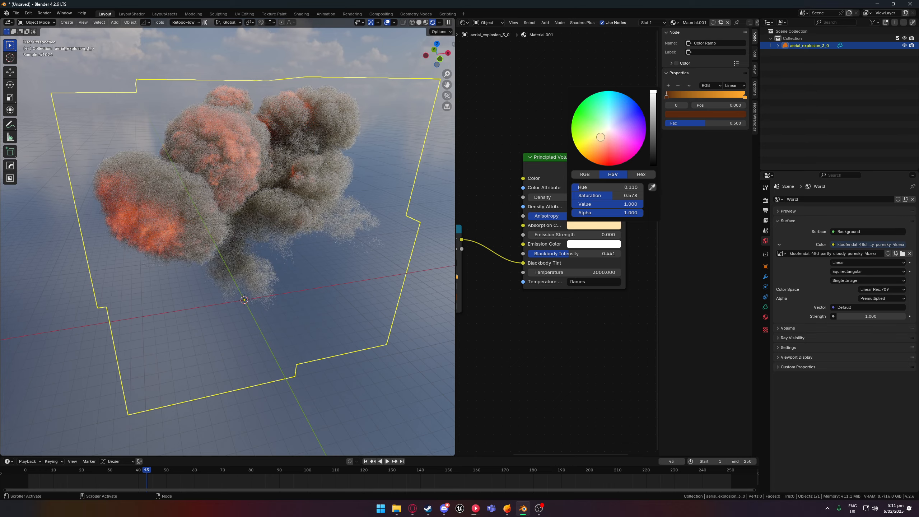
- Lower the Principled Volume's anisotropy to 0.082 and compare the smoke from different angles
scroll(297, 178, "up", 8)
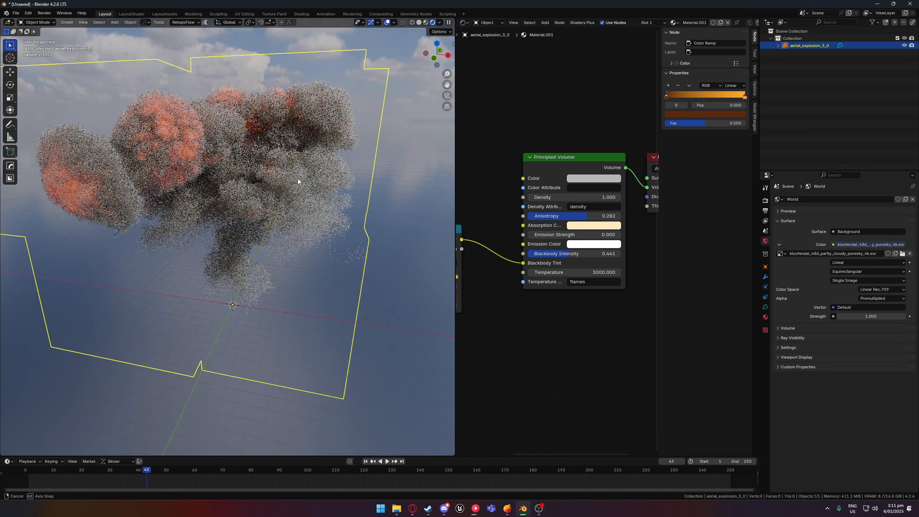
scroll(287, 188, "down", 6)
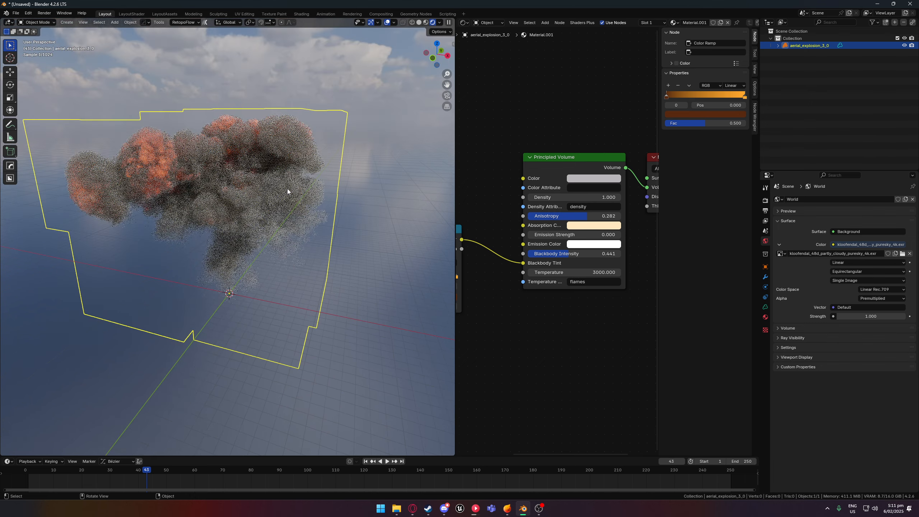
middle_click_drag(287, 188, 308, 181)
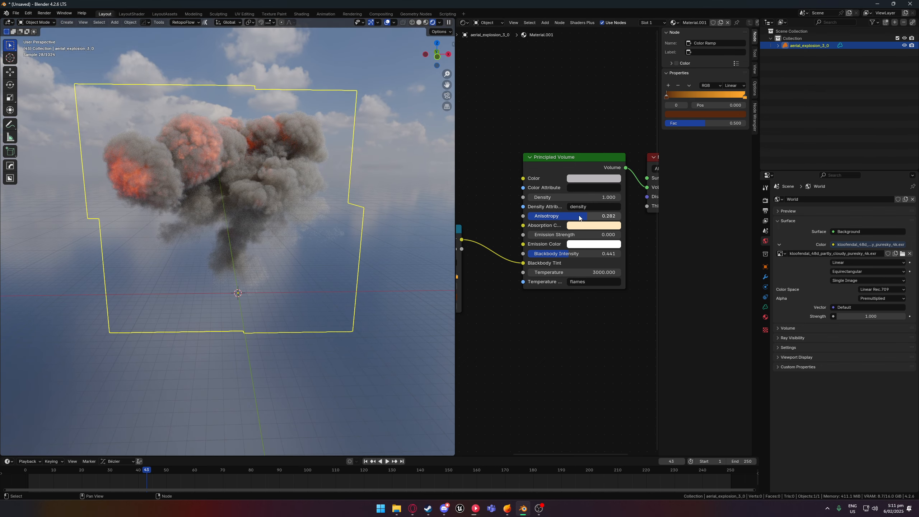
mouse_move(579, 217)
left_mouse_down()
mouse_move(546, 216)
mouse_move(578, 216)
left_mouse_up()
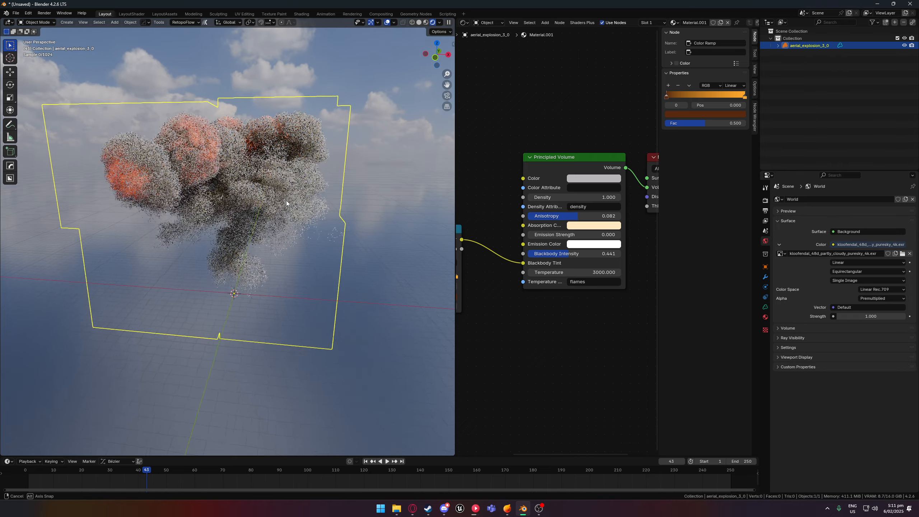
mouse_move(285, 201)
middle_mouse_down()
mouse_move(274, 199)
mouse_move(302, 192)
middle_mouse_up()
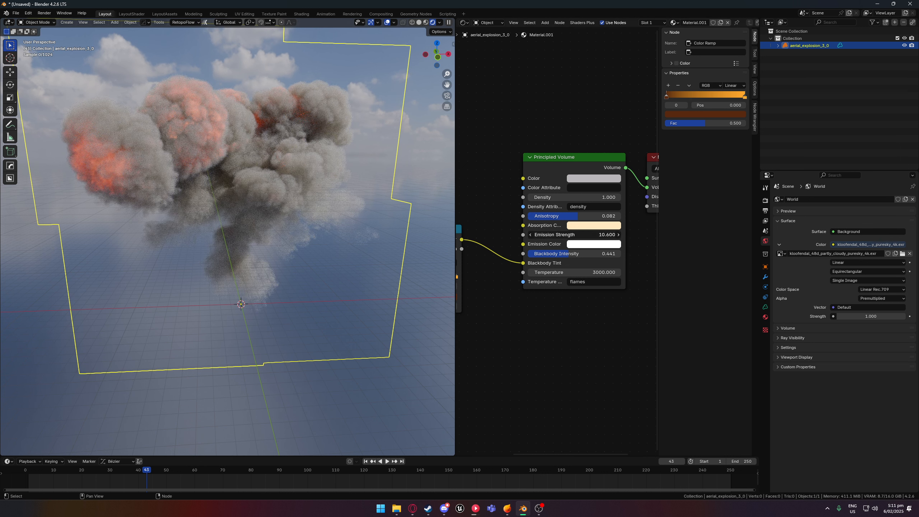
- Darken the Principled Volume's Emission Color to mid-grey and return the emission strength to 0.000
left_click_drag(574, 234, 545, 234)
left_click(577, 243)
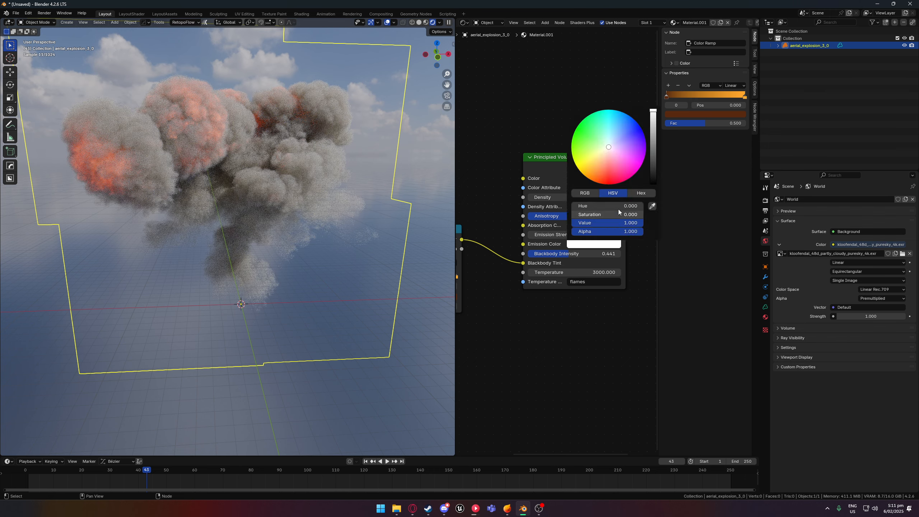
left_click_drag(653, 136, 653, 152)
mouse_move(548, 235)
left_mouse_down()
mouse_move(558, 235)
mouse_move(547, 235)
left_mouse_up()
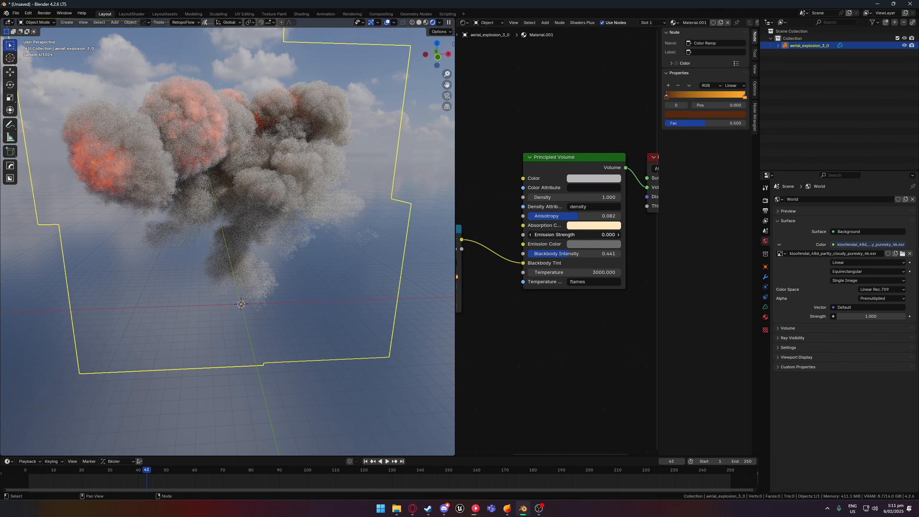
scroll(501, 298, "down", 1)
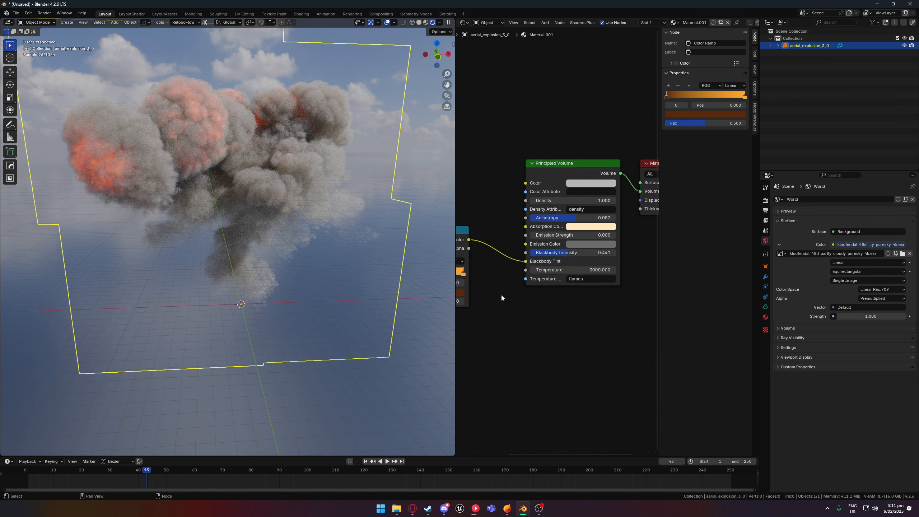
middle_click_drag(616, 282, 628, 279)
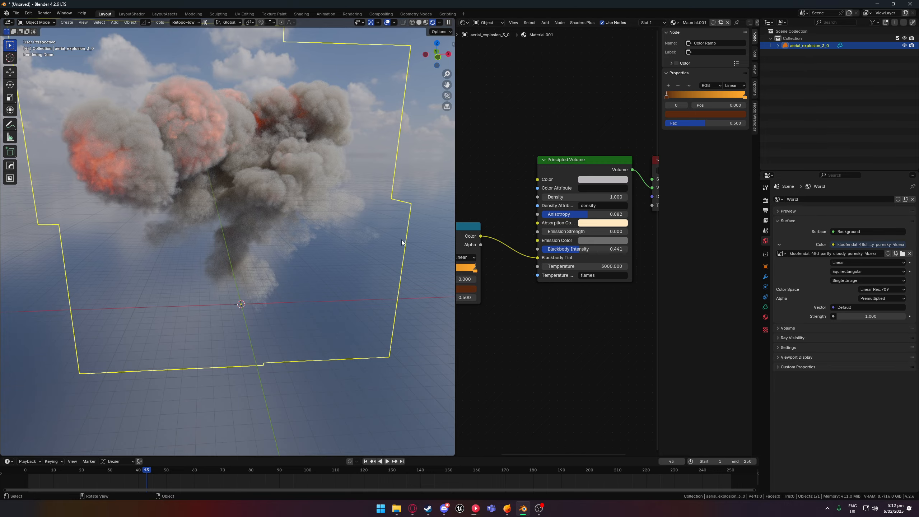
middle_click_drag(324, 222, 194, 160)
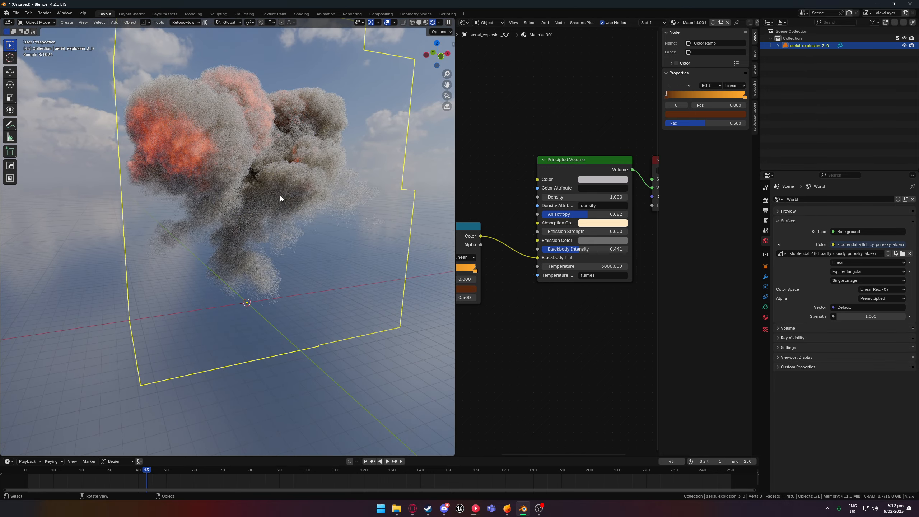
- Add a camera and align it to a view facing the explosion
middle_click_drag(280, 196, 238, 249)
scroll(254, 201, "down", 5)
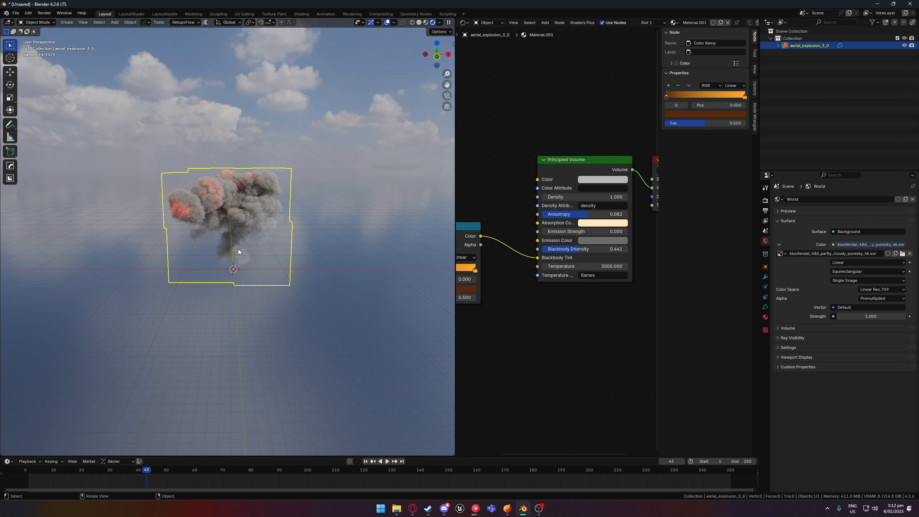
key("shift+a")
mouse_move(215, 199)
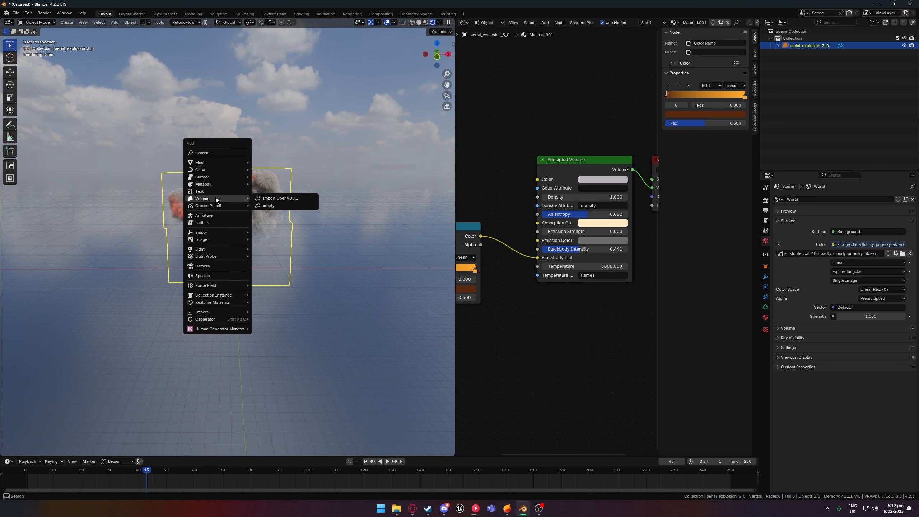
left_click(210, 267)
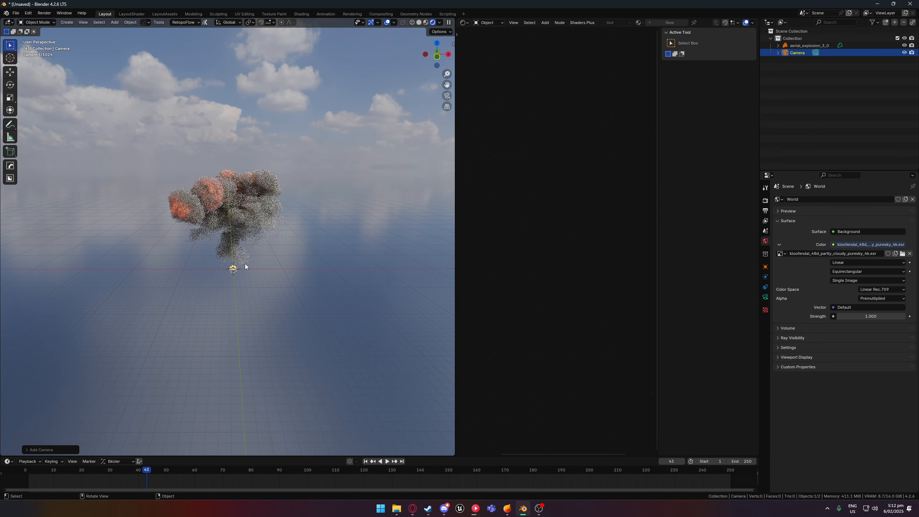
key("ctrl+alt+KP_0")
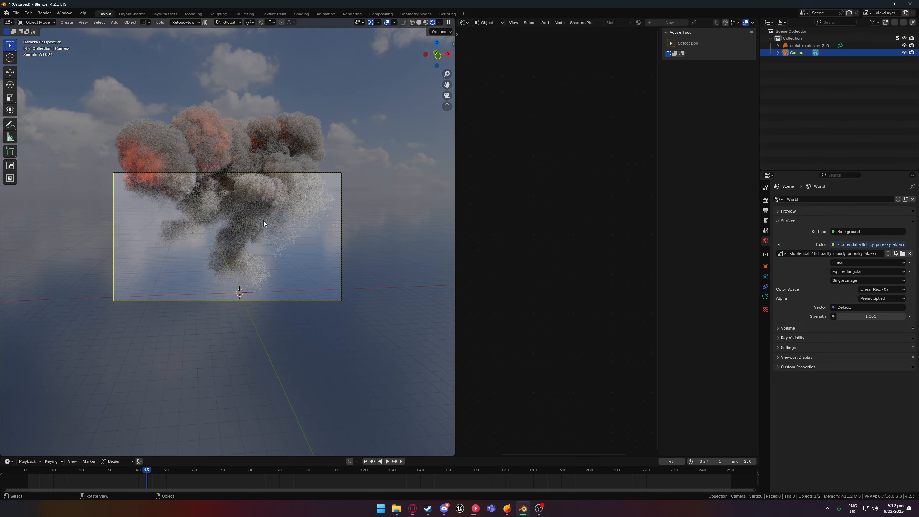
- Tilt the camera up by about 11 degrees to frame the explosion and set its focal length to 42 mm
key("r")
key("r")
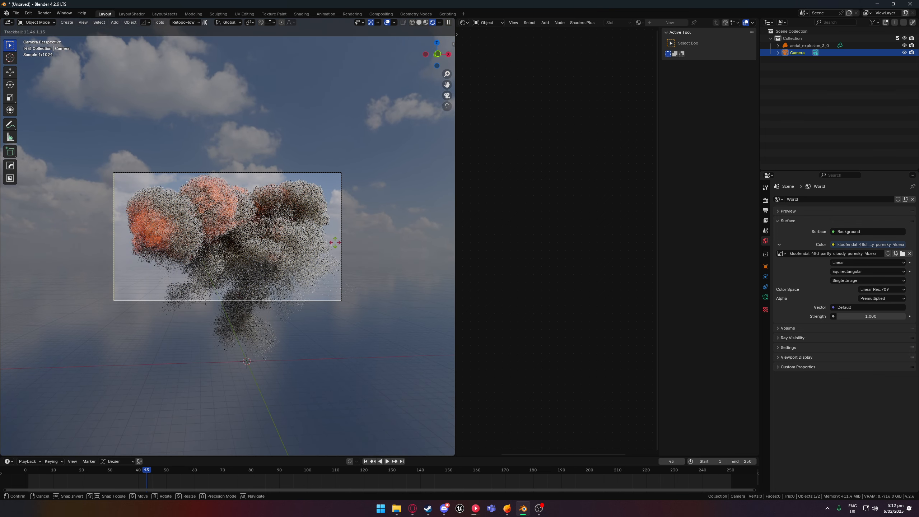
left_click(335, 242)
left_click(765, 296)
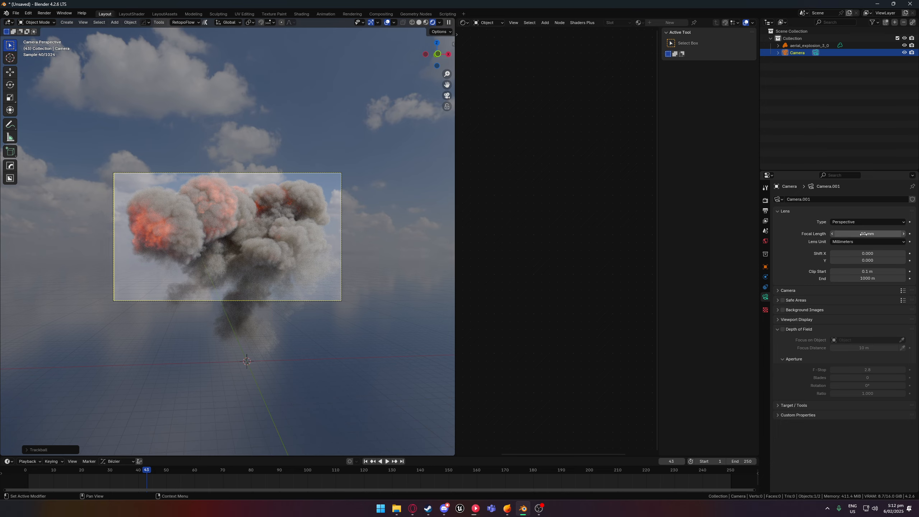
mouse_move(864, 234)
left_mouse_down()
mouse_move(838, 234)
mouse_move(849, 234)
left_mouse_up()
- Fine-tune the camera's rotation with a small trackball adjustment so the explosion sits better in the frame
key("r")
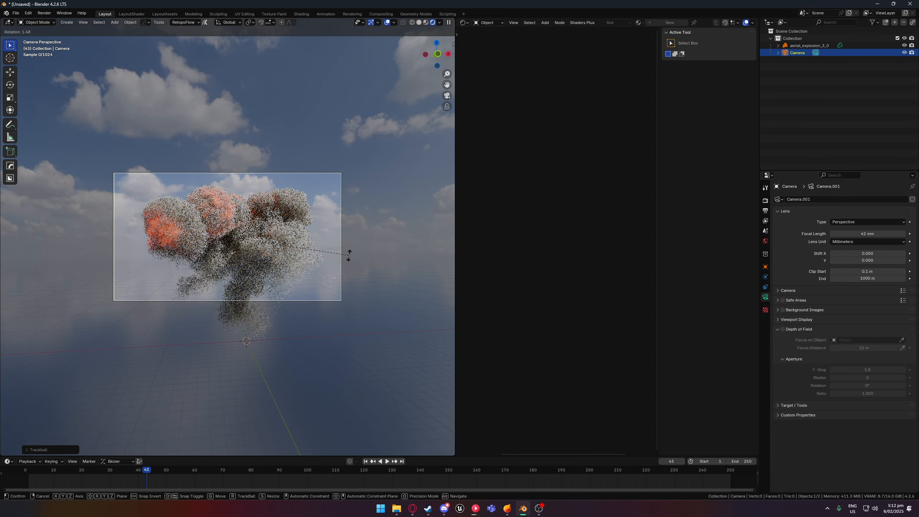
right_click(347, 252)
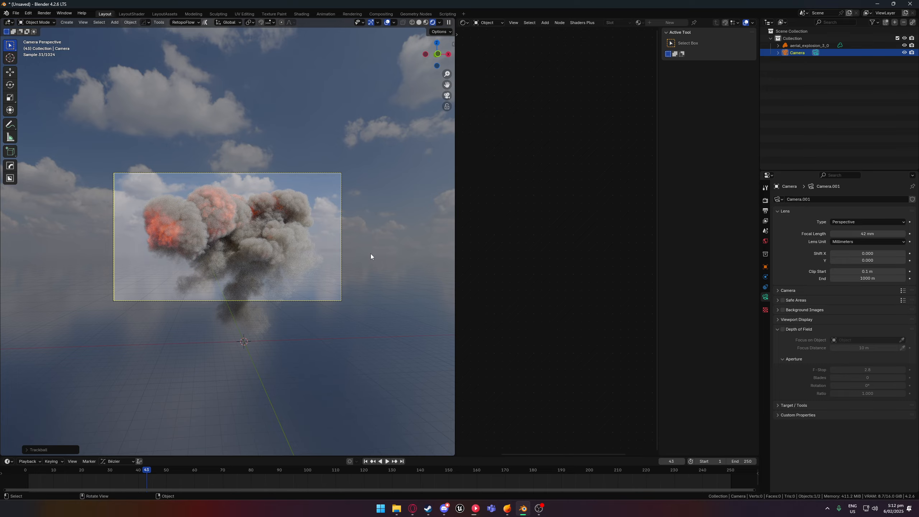
key("r")
key("r")
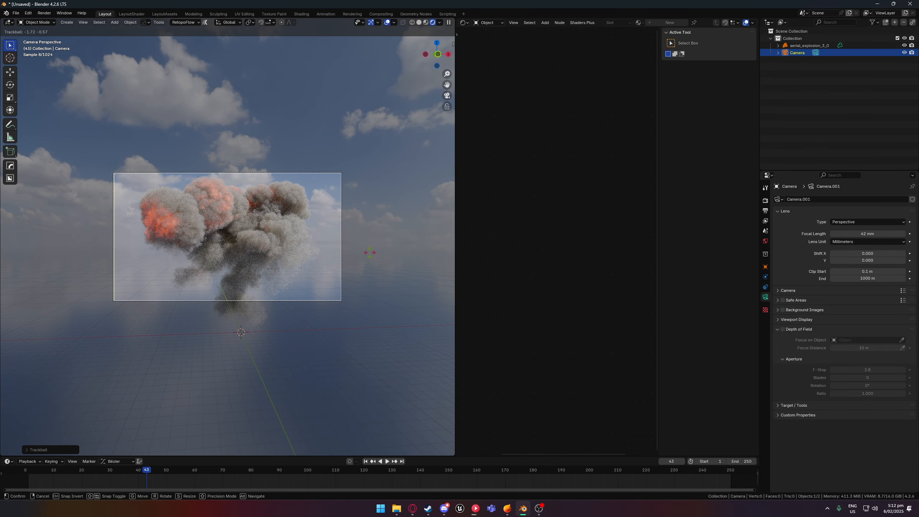
left_click(369, 252)
- Move the camera farther away from the explosion and return to the view through it
scroll(370, 252, "down", 2)
middle_click_drag(370, 252, 339, 252)
scroll(339, 251, "down", 3)
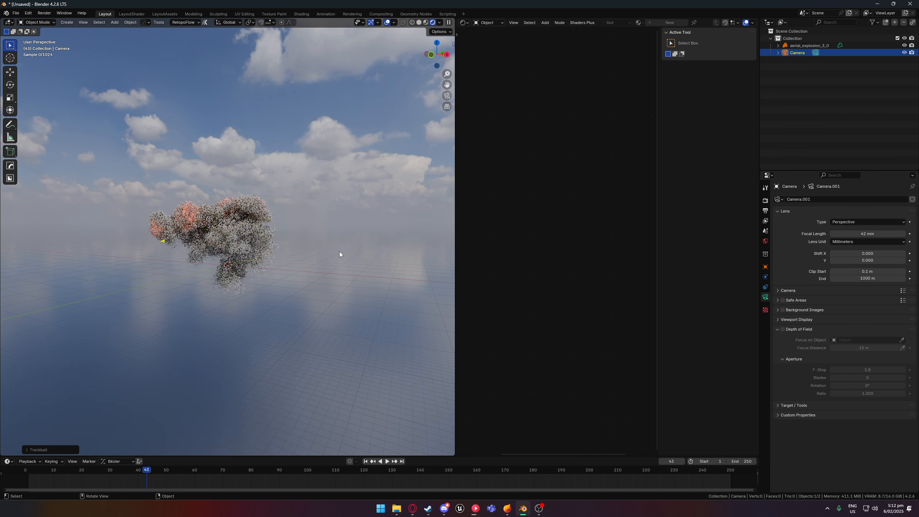
key("g")
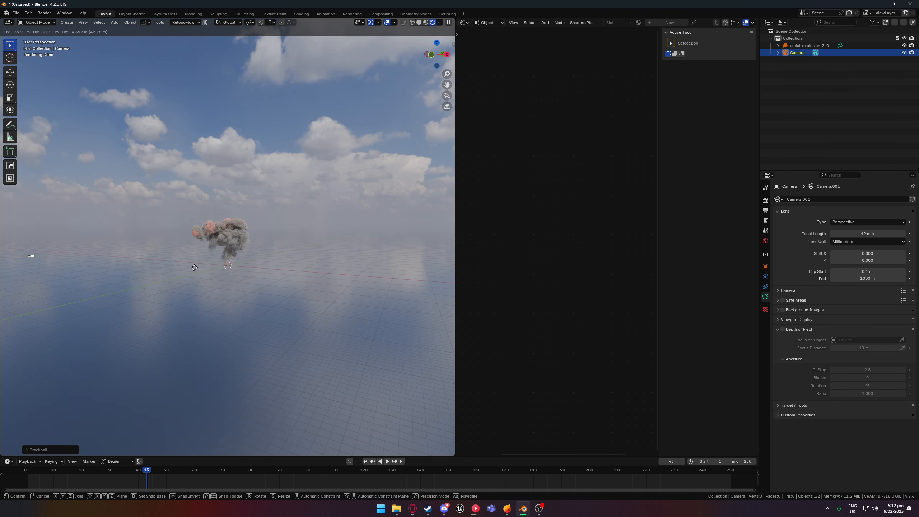
left_click(180, 266)
key("KP_0")
key("r")
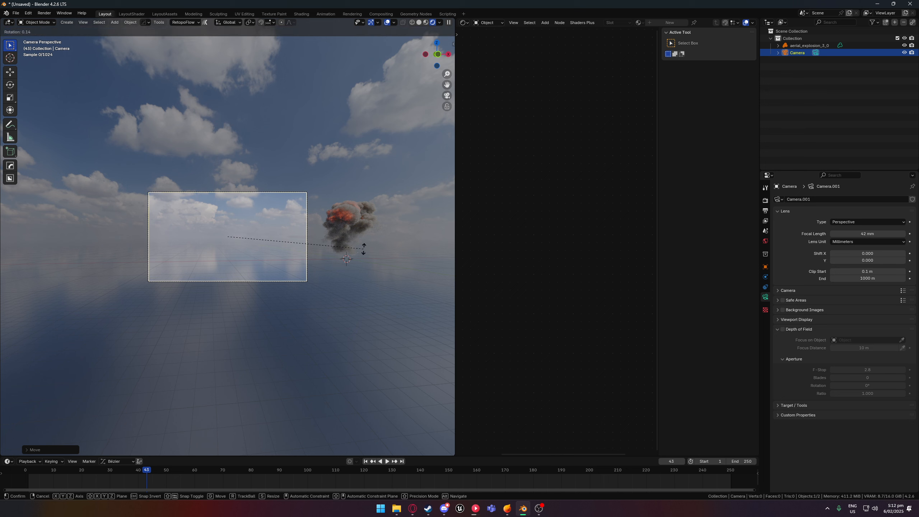
right_click(400, 248)
- Rotate the camera with a trackball rotation to centre the explosion in its frame and set the focal length to 41 mm
left_click_drag(847, 234, 890, 234)
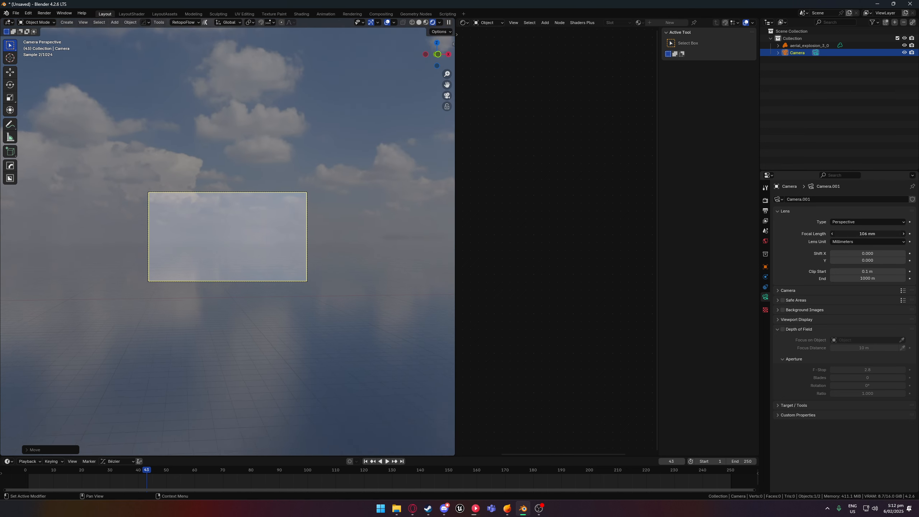
key("r")
key("r")
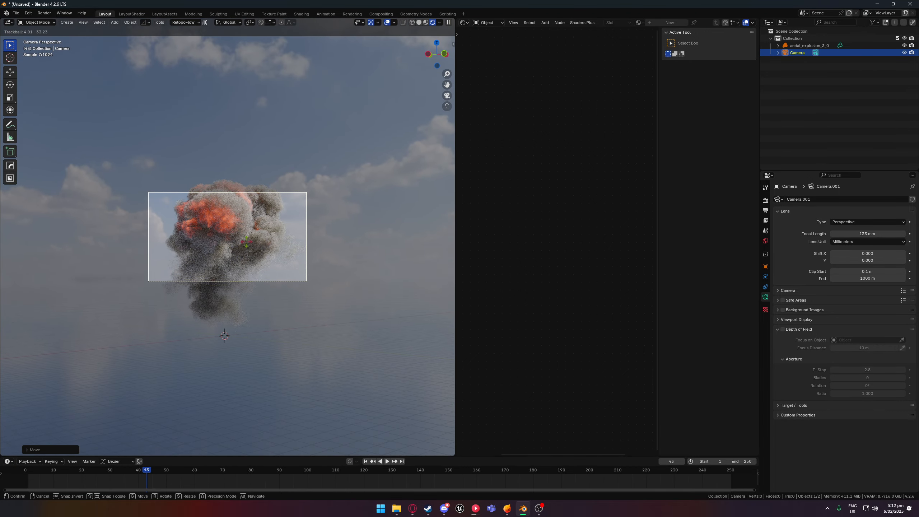
left_click(246, 242)
left_click_drag(867, 233, 842, 234)
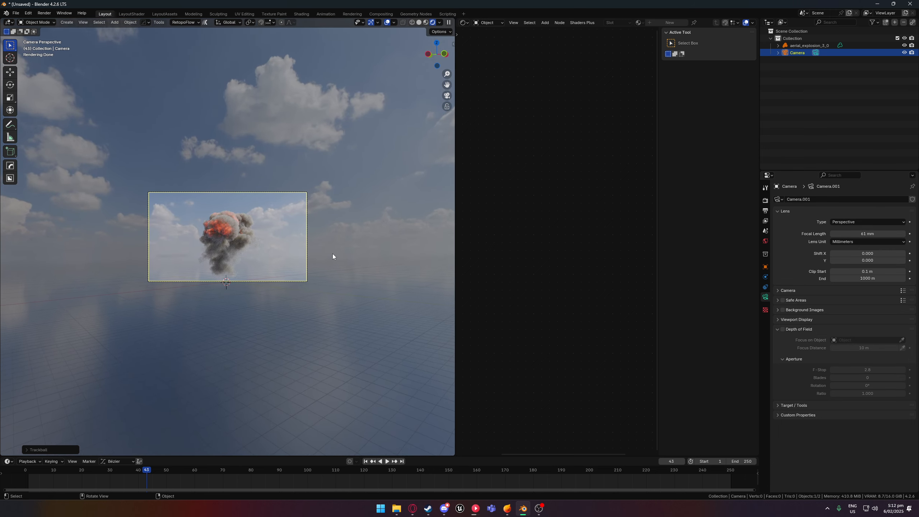
- Move the camera to another side of the explosion and aim it back with a trackball rotation, placing the explosion inside the frame
middle_click_drag(333, 257, 284, 277)
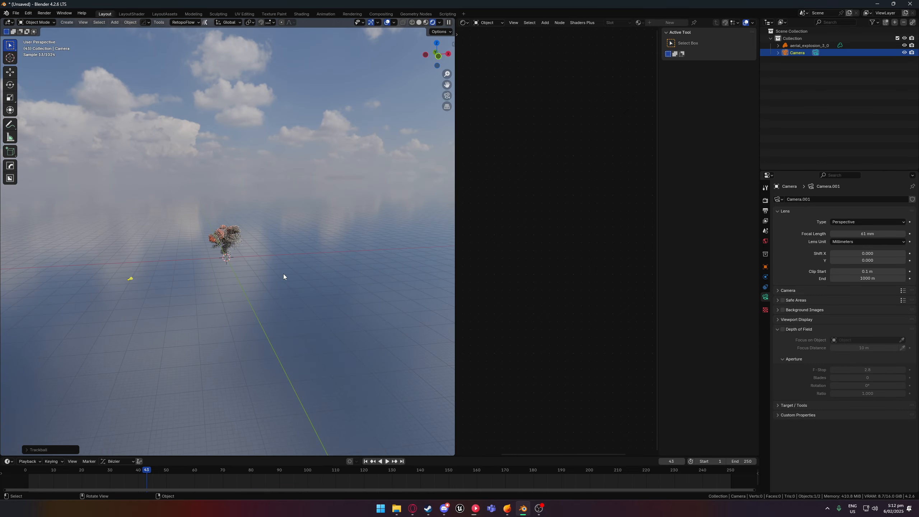
key("g")
left_click(358, 279)
middle_click_drag(358, 278, 319, 270)
key("KP_0")
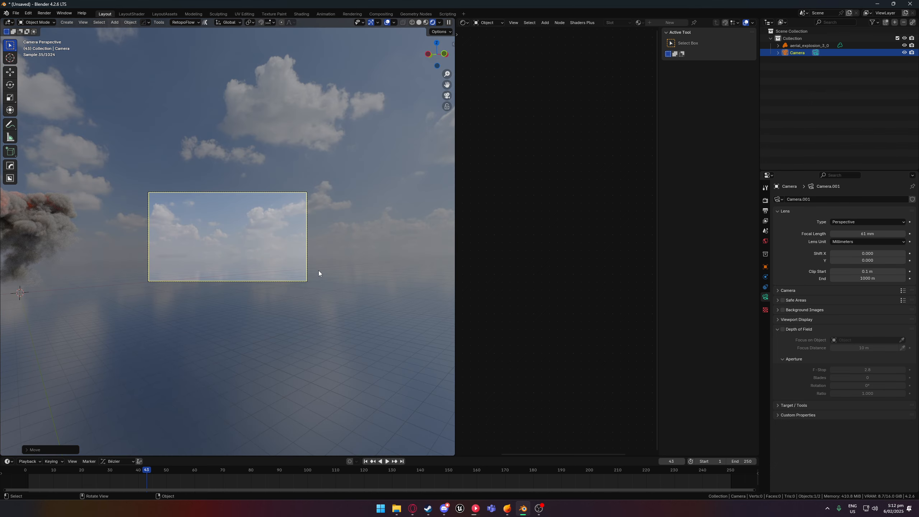
key("r")
key("r")
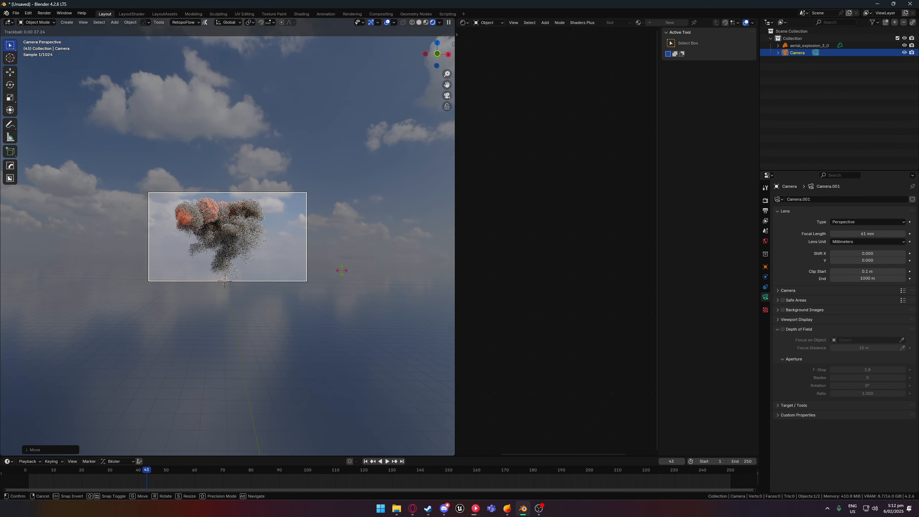
left_click(338, 264)
- Start a test render of frame 43 through the camera, then stop it and close the render window
scroll(285, 237, "up", 4)
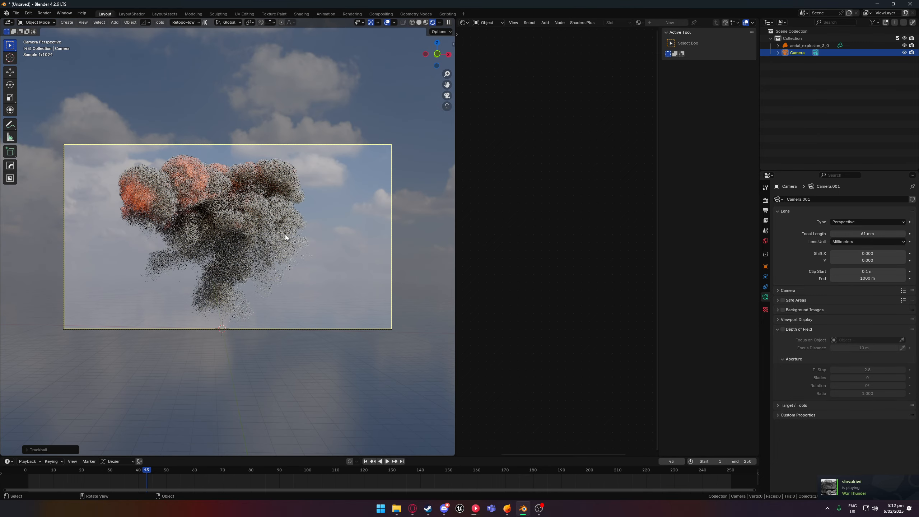
key("F12")
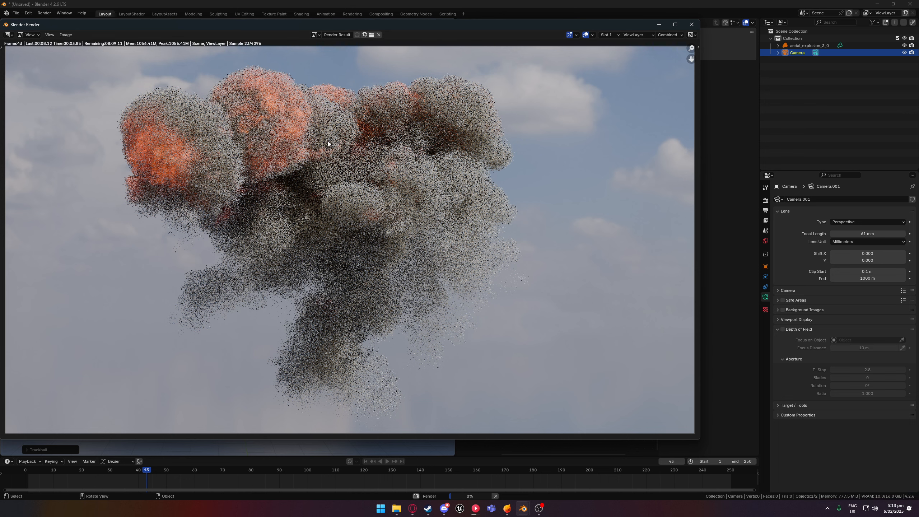
key("Escape")
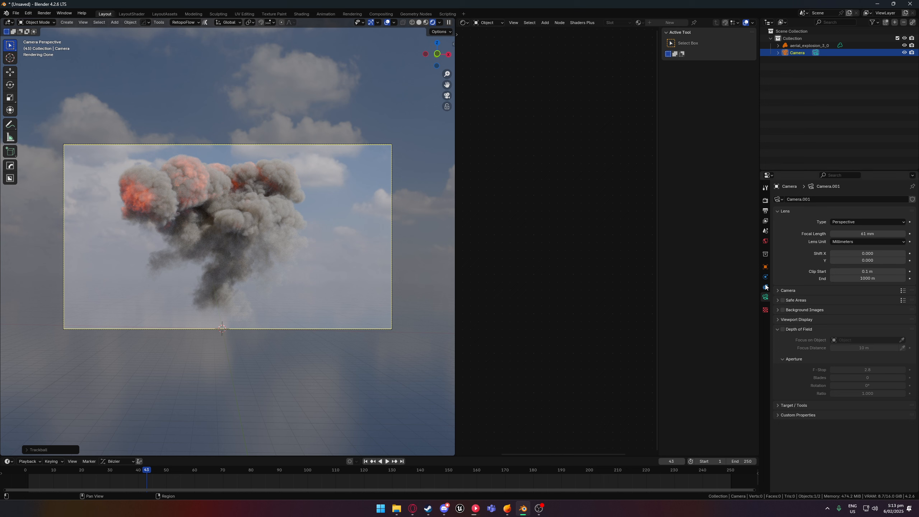
- Disable both reflective and refractive caustics in the Cycles light path settings
left_click(765, 211)
left_click(766, 220)
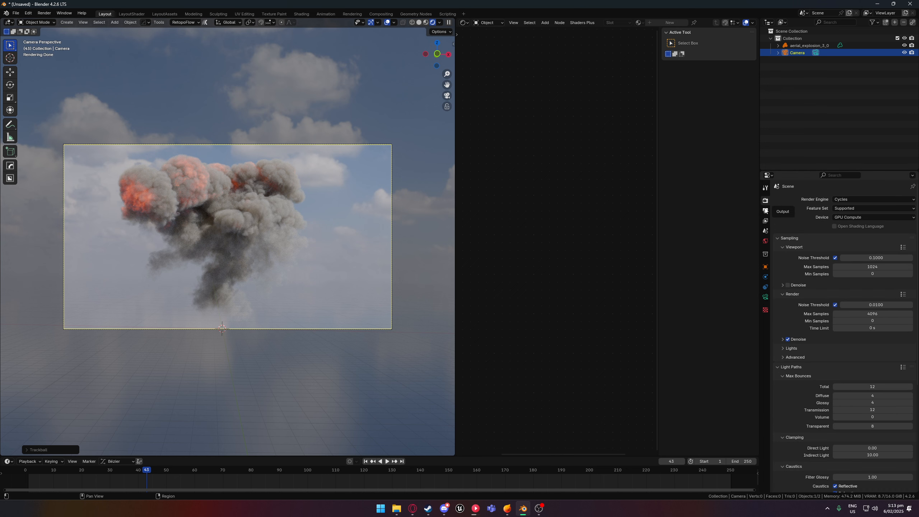
left_click(766, 211)
left_click(765, 200)
scroll(825, 329, "down", 5)
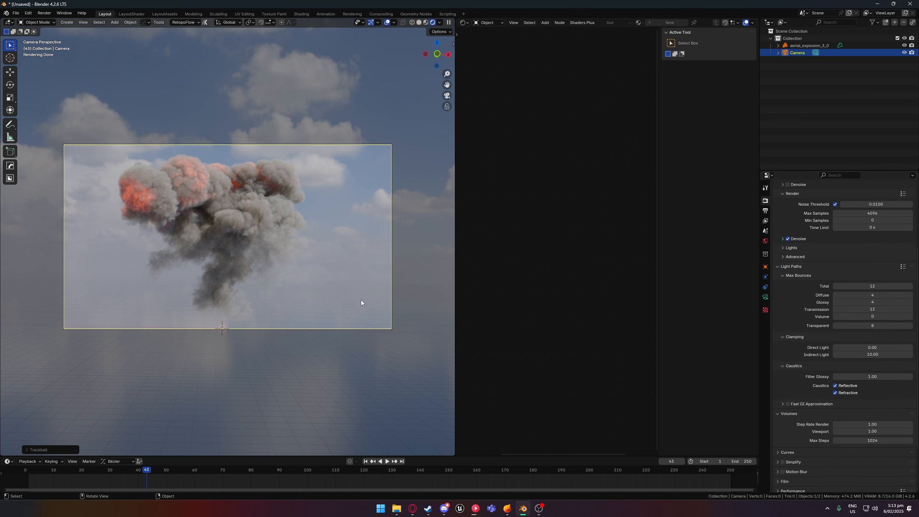
scroll(798, 386, "down", 3)
left_click(834, 349)
left_click(836, 343)
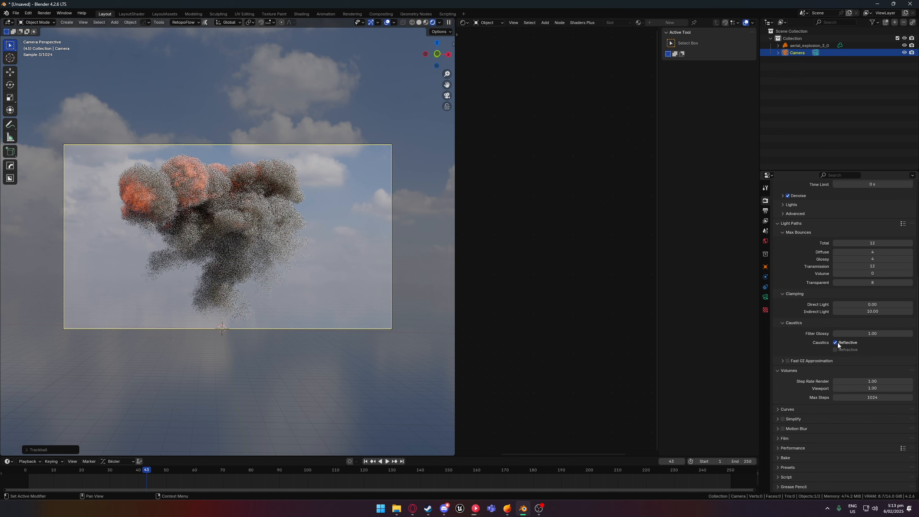
- Set the volume step rate for the viewport to 10 and inspect the explosion from several angles and up close
scroll(818, 405, "down", 1)
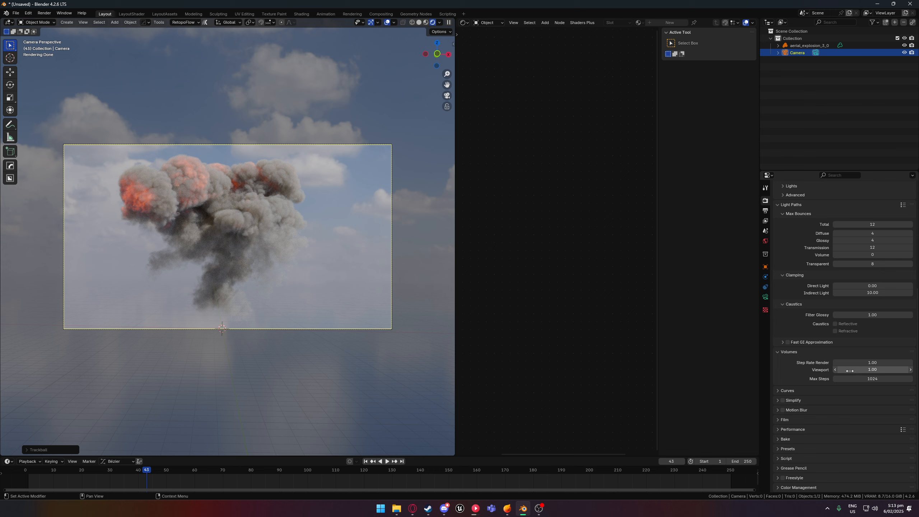
left_click_drag(849, 371, 890, 372)
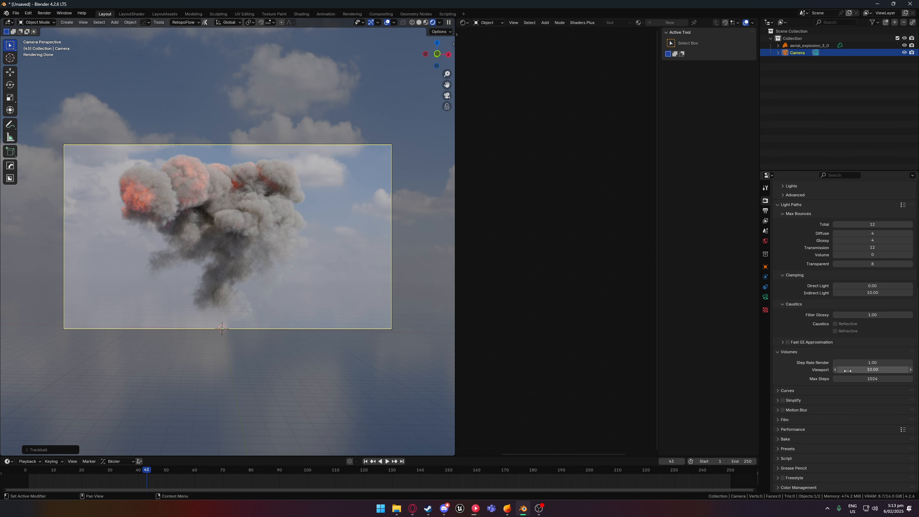
middle_click_drag(346, 306, 337, 324)
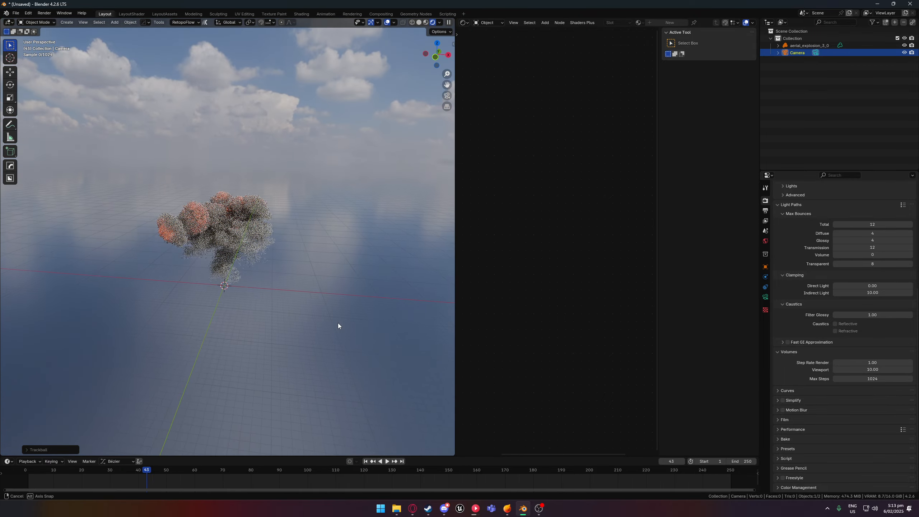
scroll(296, 287, "up", 6)
scroll(296, 288, "down", 5)
middle_click_drag(296, 287, 333, 277)
scroll(262, 261, "up", 4)
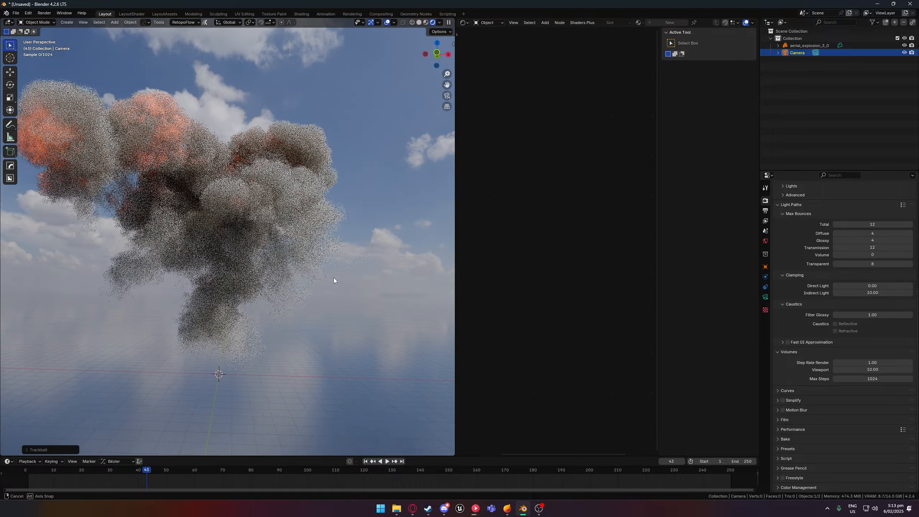
scroll(272, 222, "up", 6)
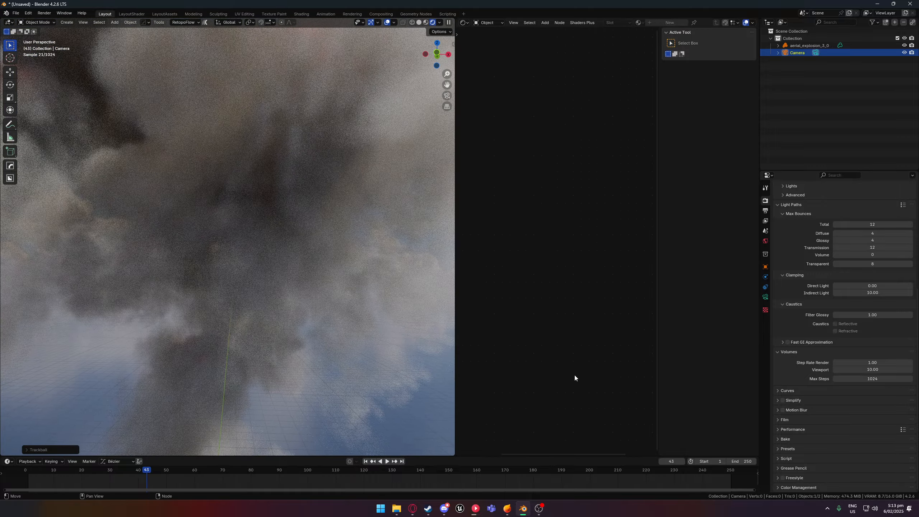
- Raise the volume viewport step rate to 100 and orbit around the explosion to judge its quality
left_click(874, 369)
type("5000")
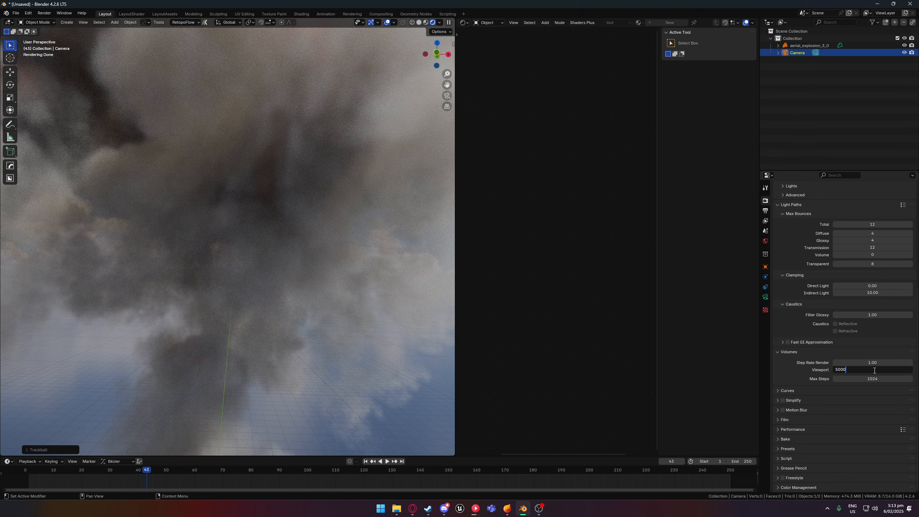
key("BackSpace")
key("BackSpace")
key("Return")
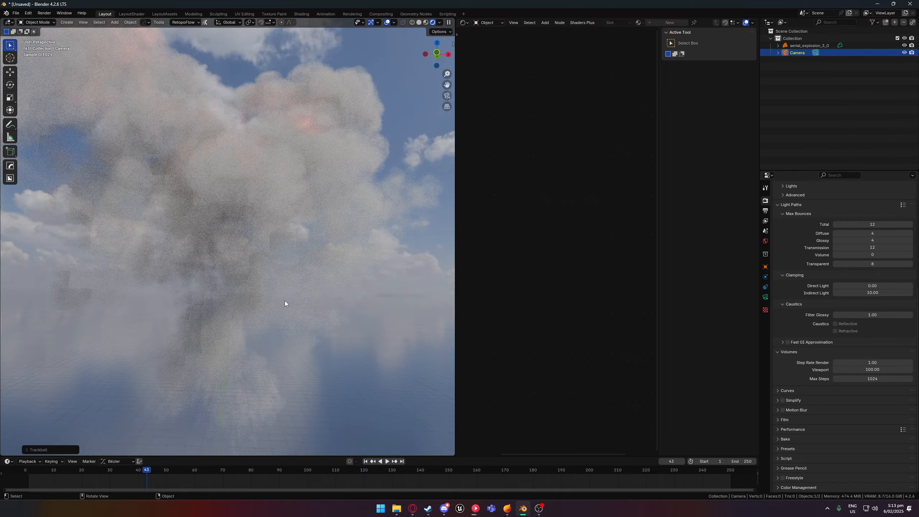
middle_click_drag(284, 300, 214, 238)
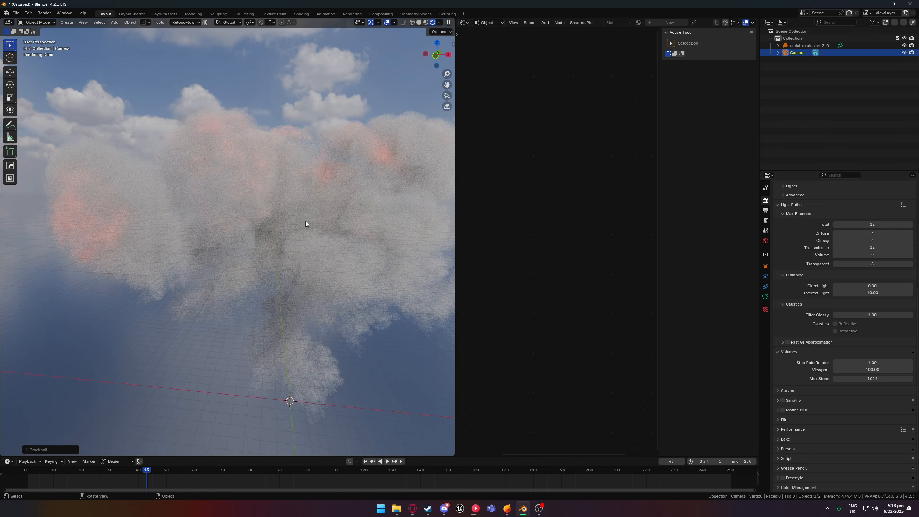
middle_click_drag(306, 223, 365, 188)
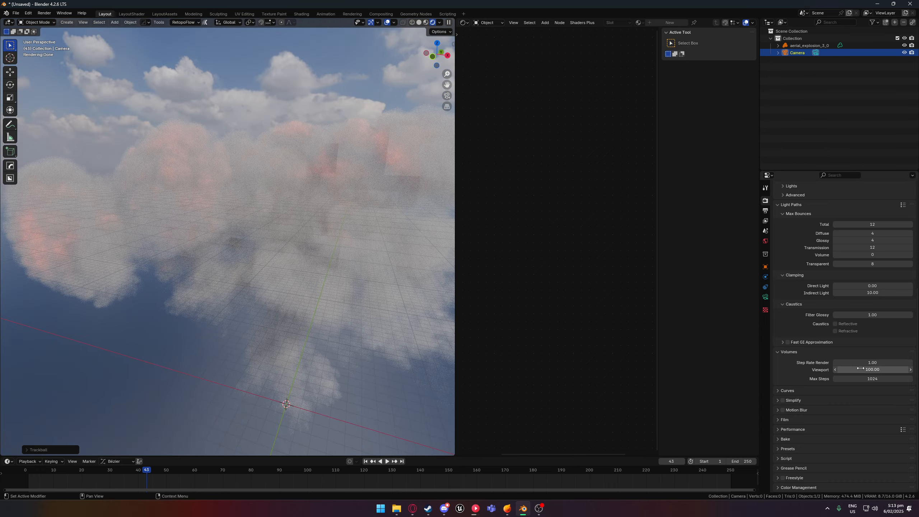
- Lower the volume viewport step rate to 20 and check the explosion from a slightly different angle
left_click(860, 368)
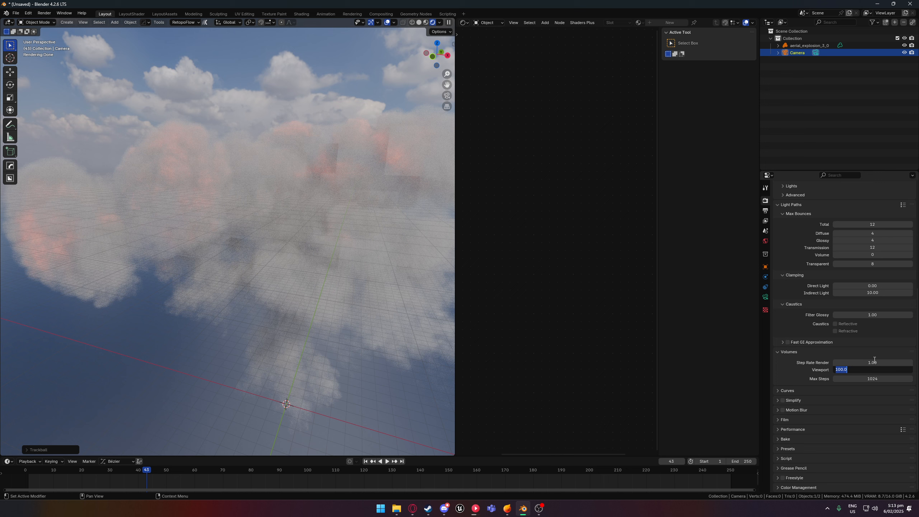
left_click(863, 370)
left_click_drag(858, 370, 825, 365)
type("20")
key("Return")
middle_click_drag(365, 284, 336, 297)
- Set the volume viewport step rate to 1 and orbit the explosion to compare the smoke detail
left_click(872, 370)
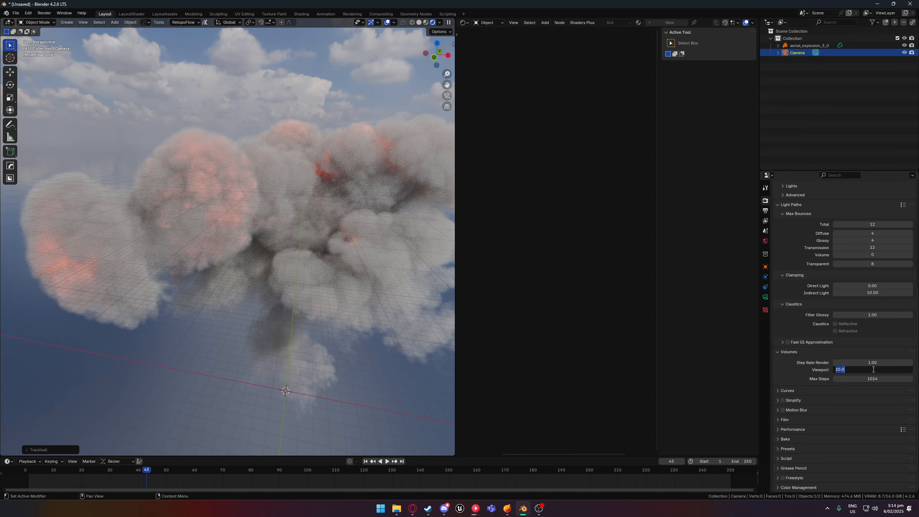
type("1")
key("Return")
middle_click_drag(329, 364, 346, 349)
- Set the volume viewport step rate back to 10 and review the explosion from another angle
left_click(868, 370)
type("10")
key("Return")
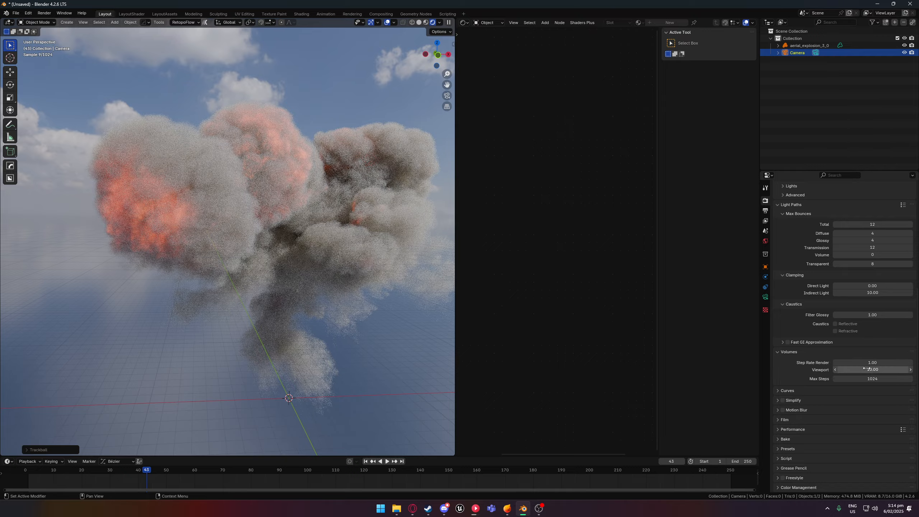
middle_click_drag(289, 347, 314, 323)
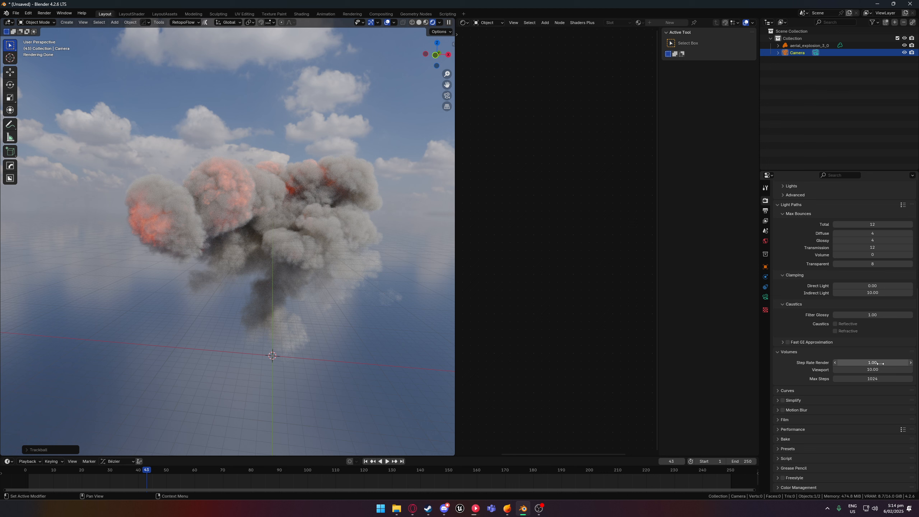
- Try a volume viewport step rate of 0.5 and orbit around the explosion to examine the finer sampling
left_click(863, 369)
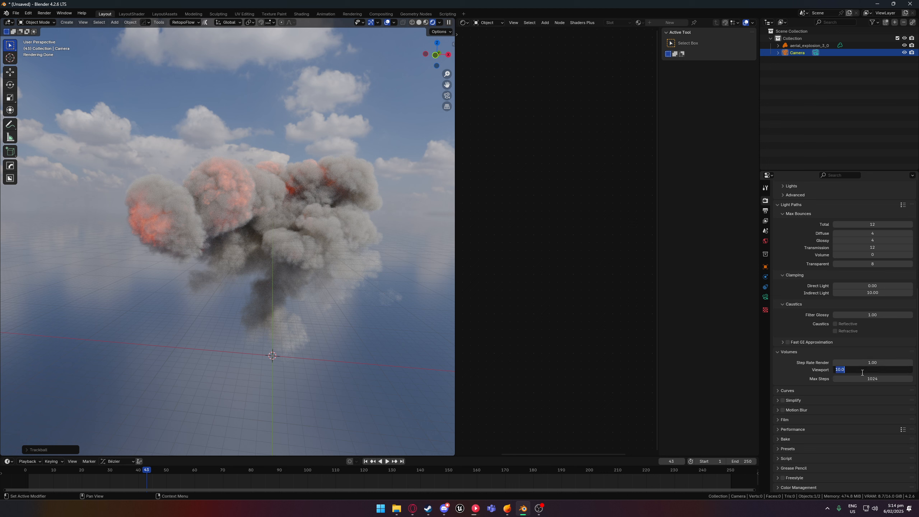
key("BackSpace")
type("0.5")
key("Return")
middle_click_drag(380, 315, 243, 216)
- Set the volume step rate for the viewport to 20
left_click(865, 370)
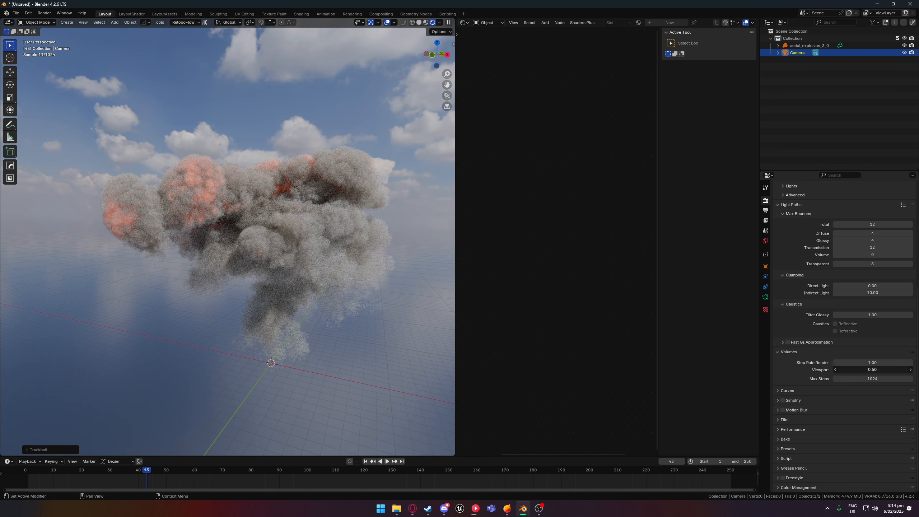
type("1.")
type("00")
key("BackSpace")
key("Return")
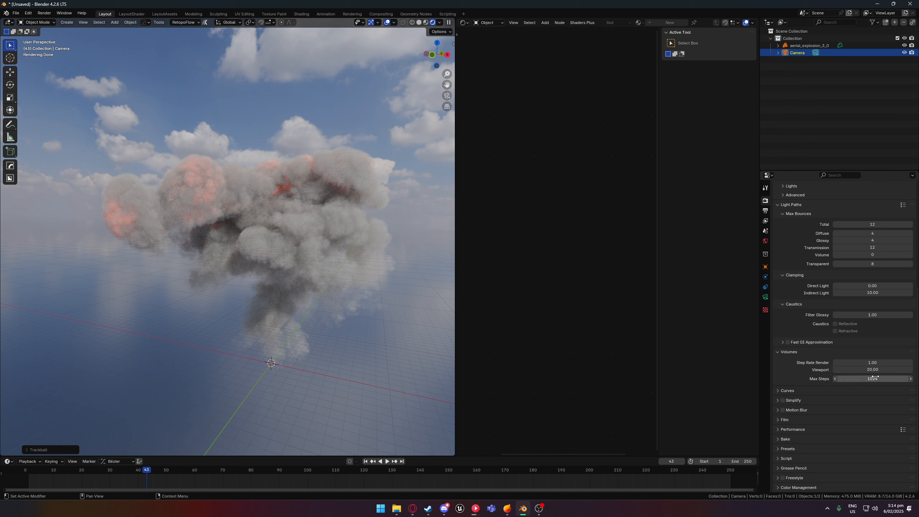
- Raise the maximum volume light bounces to 5
scroll(785, 325, "up", 2)
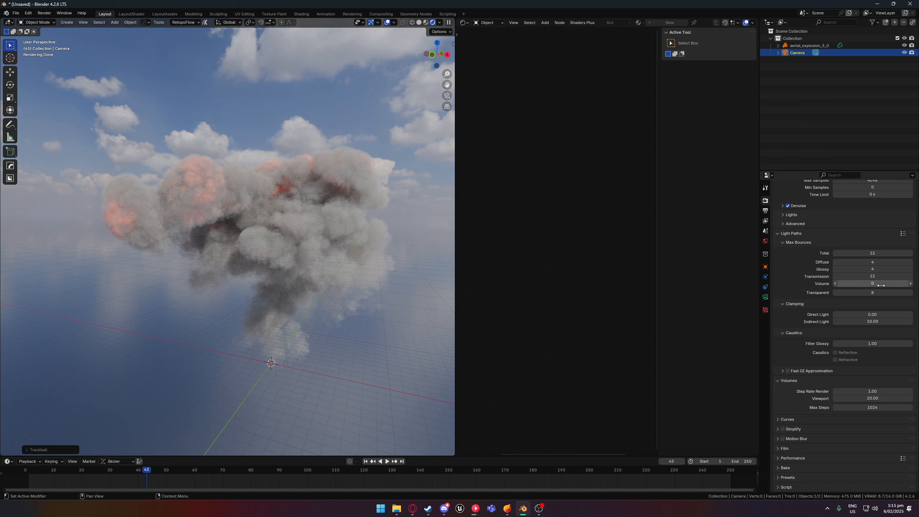
left_click(910, 284)
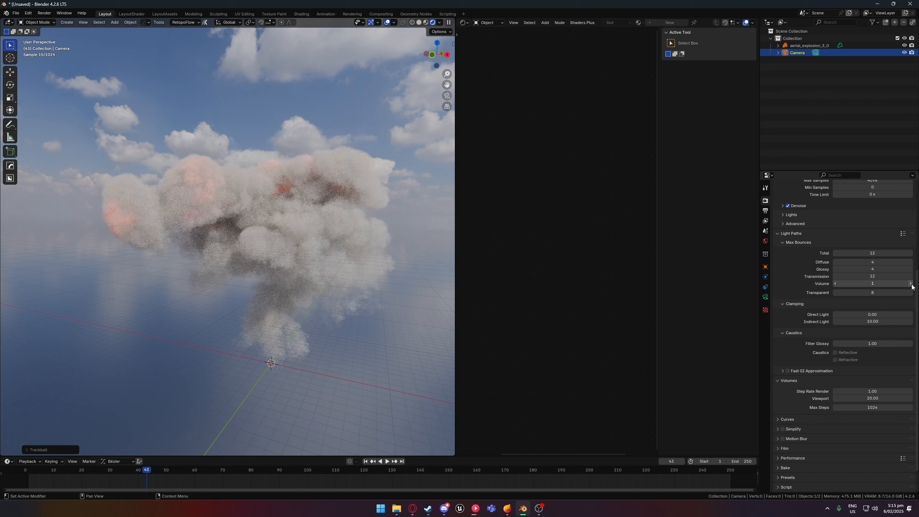
left_click(910, 284)
left_click(910, 284)
left_click(911, 285)
left_click(911, 284)
left_click(911, 284)
left_click(910, 284)
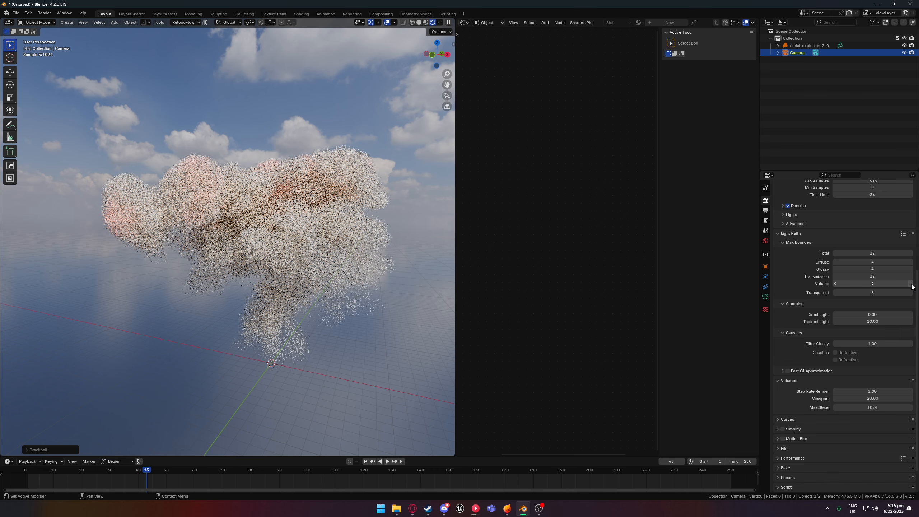
left_click(834, 285)
left_click(833, 284)
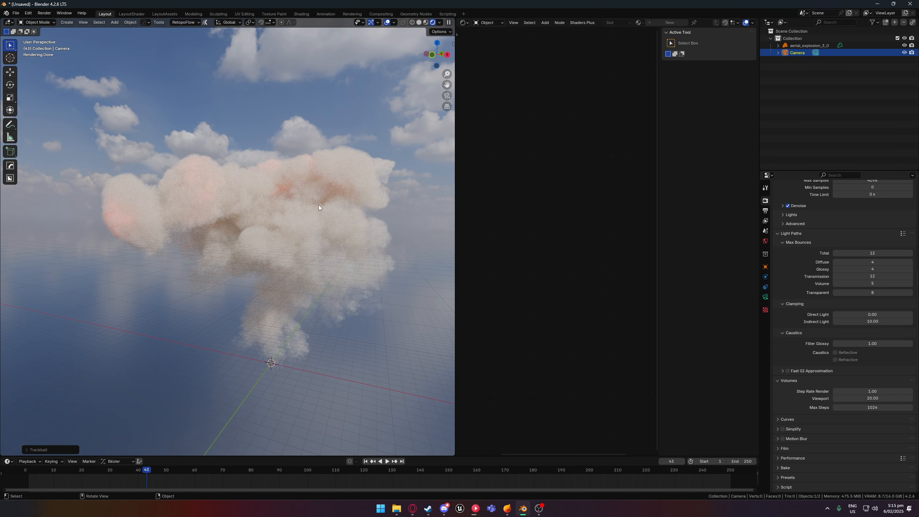
- Select the explosion volume and darken its Principled Volume colour to a value of about 0.192
left_click(274, 232)
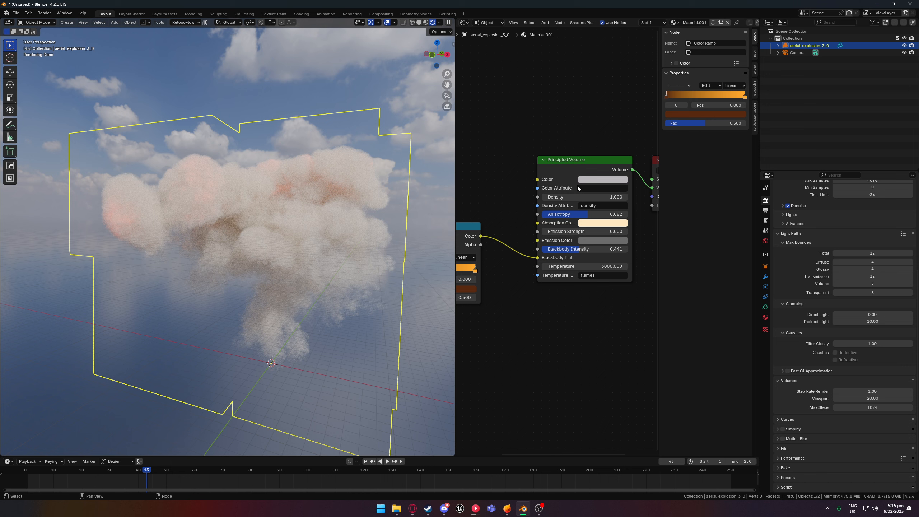
left_click(604, 181)
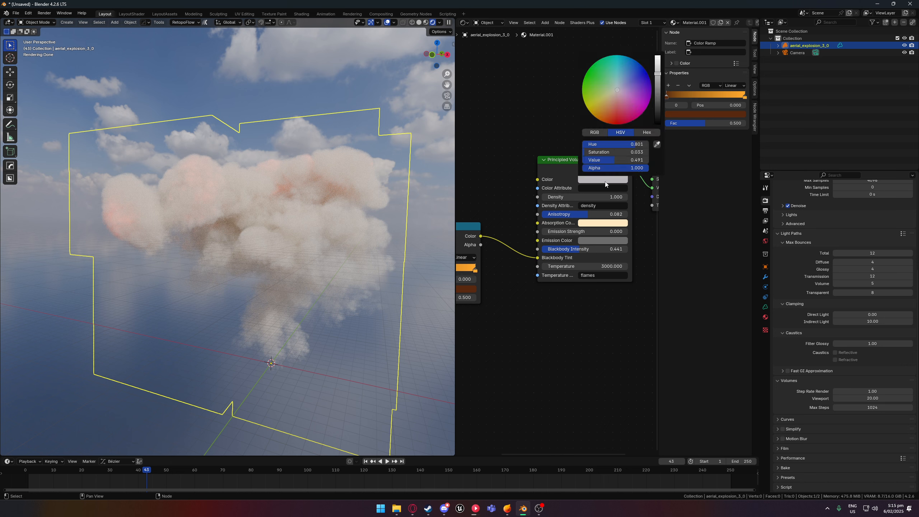
left_click_drag(657, 78, 656, 91)
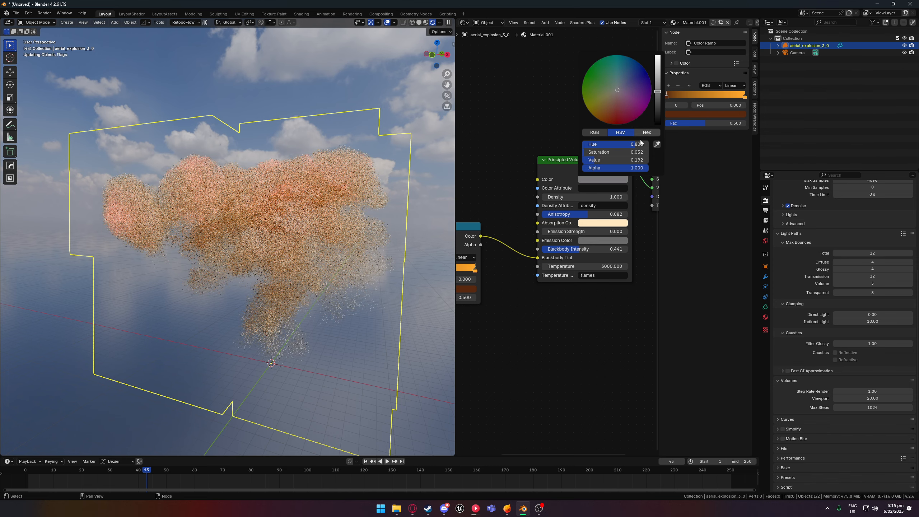
- Raise the Principled Volume anisotropy to 0.527 and darken the absorption colour to a value of about 0.563
left_click_drag(586, 215, 609, 215)
left_click(604, 223)
mouse_move(658, 103)
left_mouse_down()
mouse_move(657, 134)
mouse_move(657, 114)
left_mouse_up()
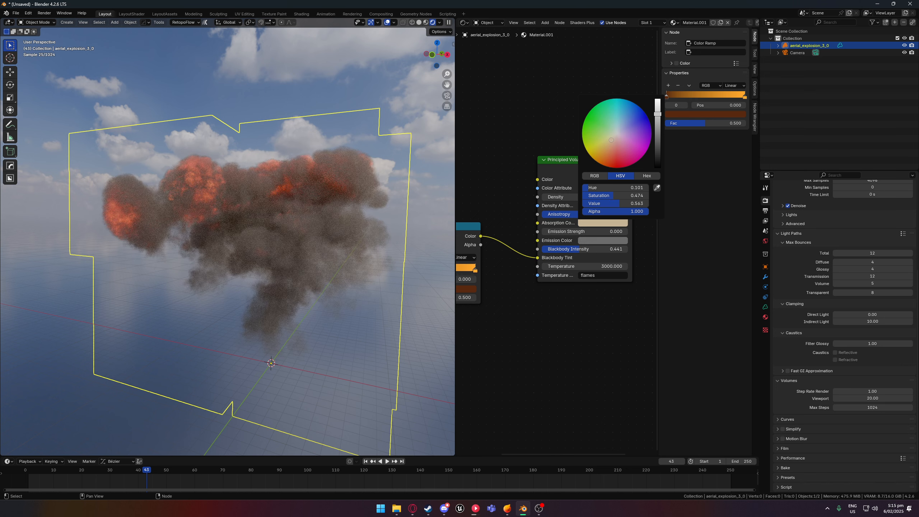
- Lighten the Principled Volume colour slightly to a value of about 0.306
middle_click_drag(294, 196, 359, 213)
left_click(604, 180)
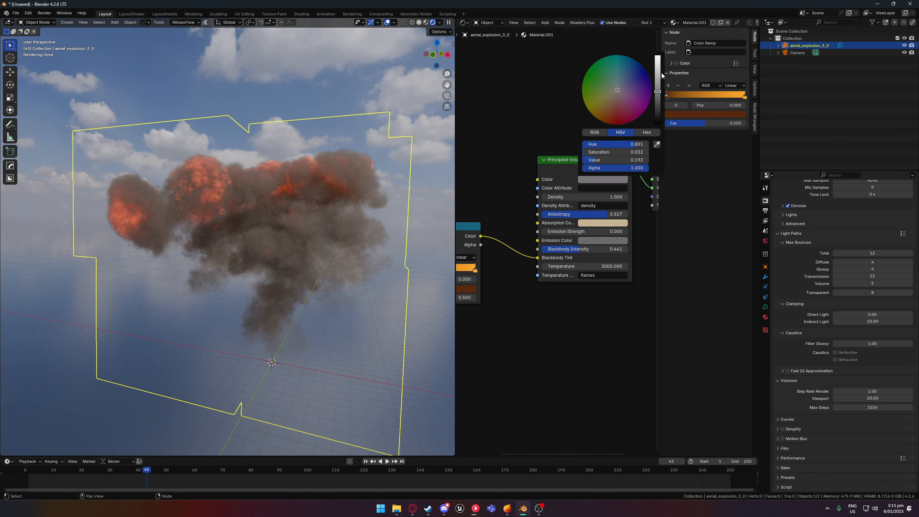
mouse_move(659, 89)
left_mouse_down()
mouse_move(658, 73)
mouse_move(657, 83)
left_mouse_up()
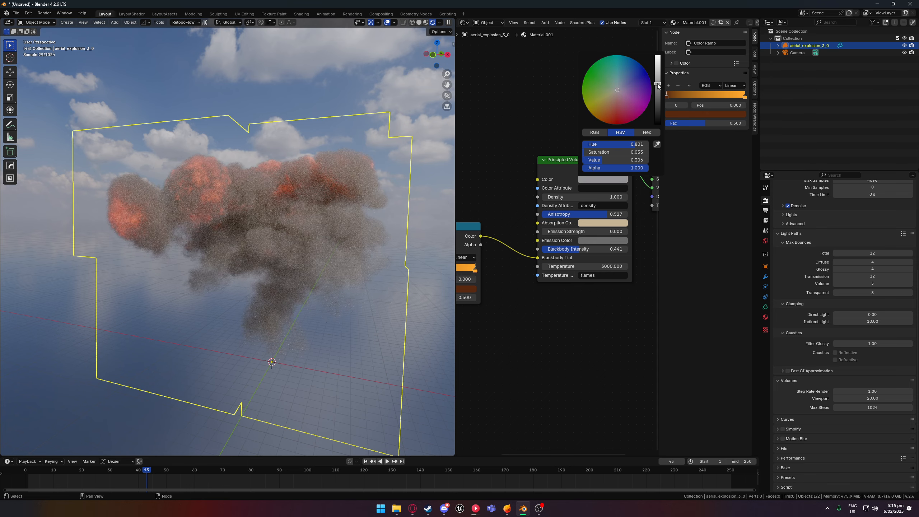
- View the explosion closer from another angle, render a test image of frame 43, and close the render window
middle_click_drag(286, 217, 301, 216)
scroll(301, 217, "up", 2)
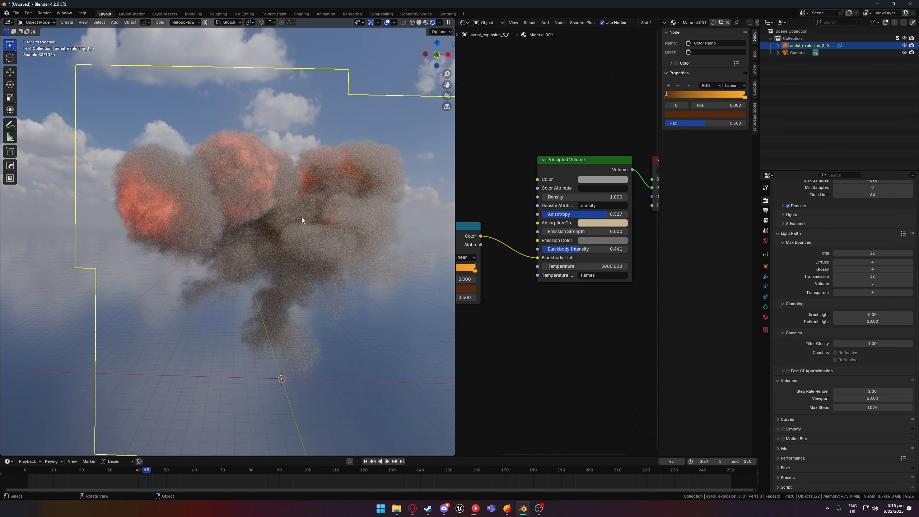
key("F12")
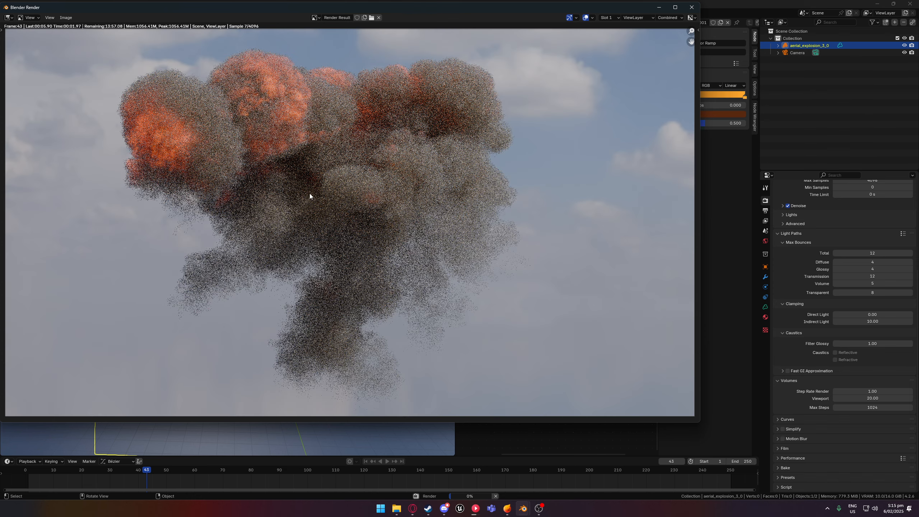
left_click(691, 7)
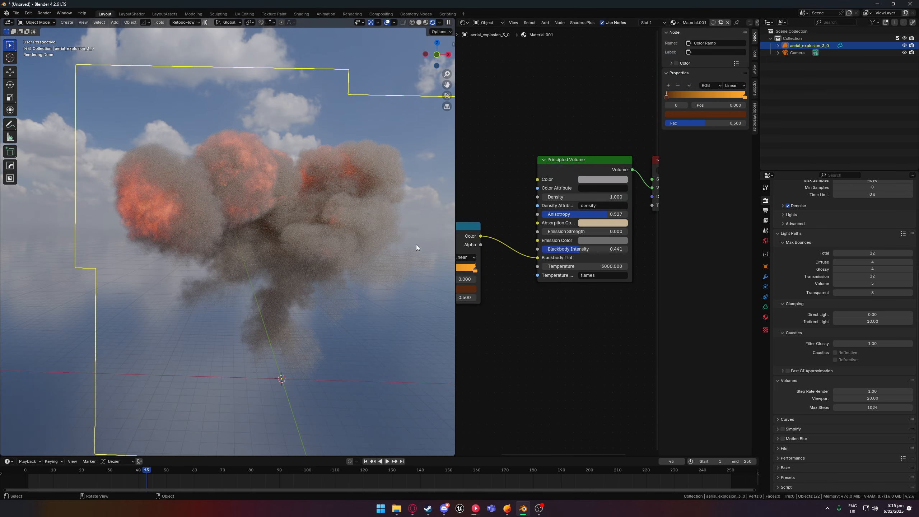
- Lower the maximum volume light bounces to 4
left_click(835, 284)
left_click(835, 283)
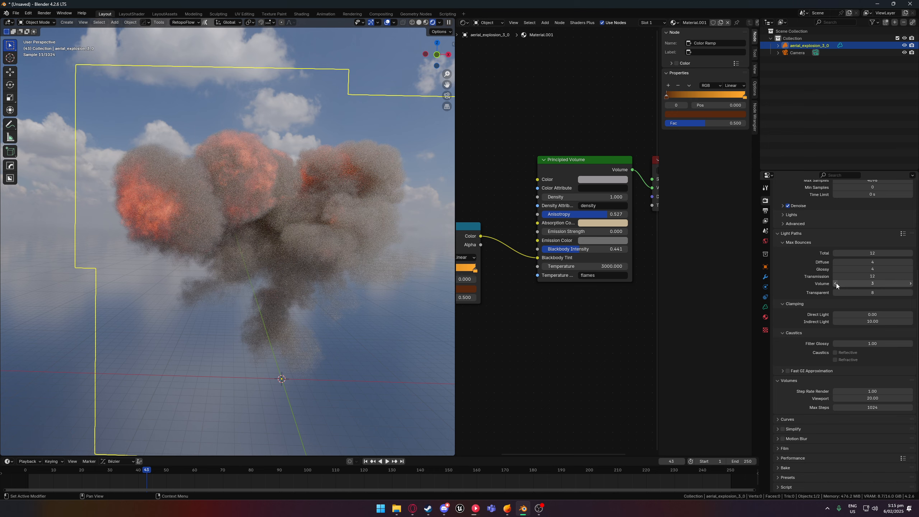
left_click(911, 283)
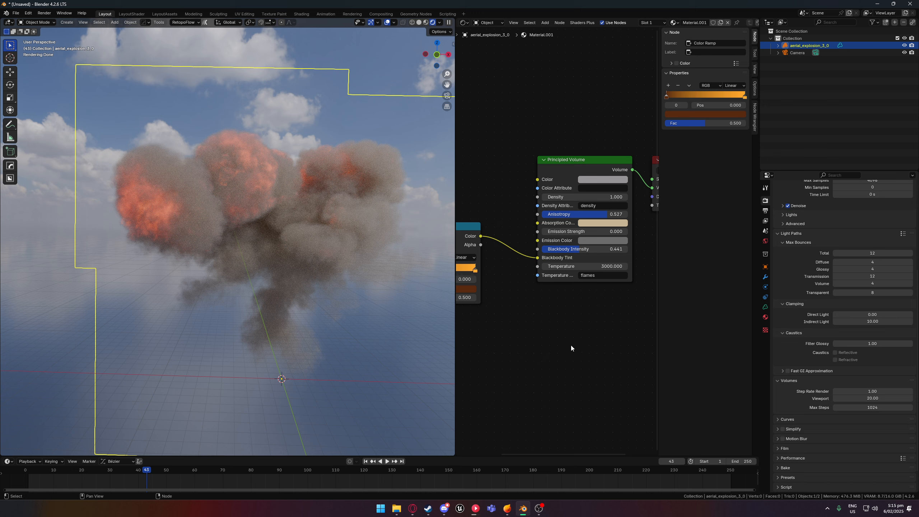
- Check the render sampling settings and examine the shaded explosion from several sides
middle_click_drag(571, 345, 577, 339)
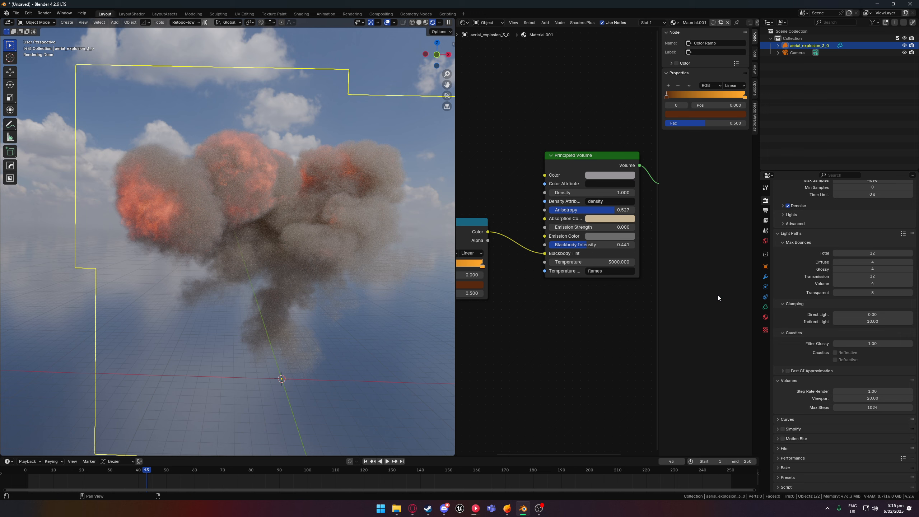
scroll(802, 282, "up", 4)
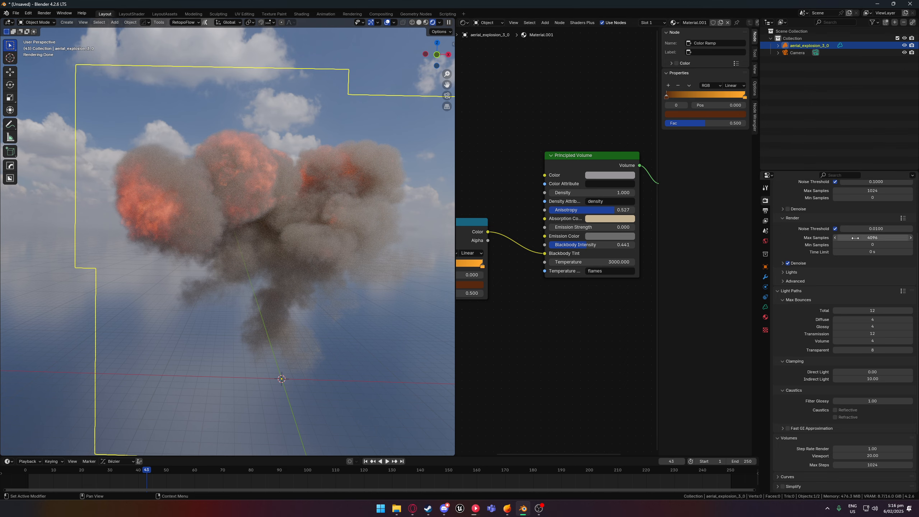
scroll(203, 258, "down", 3)
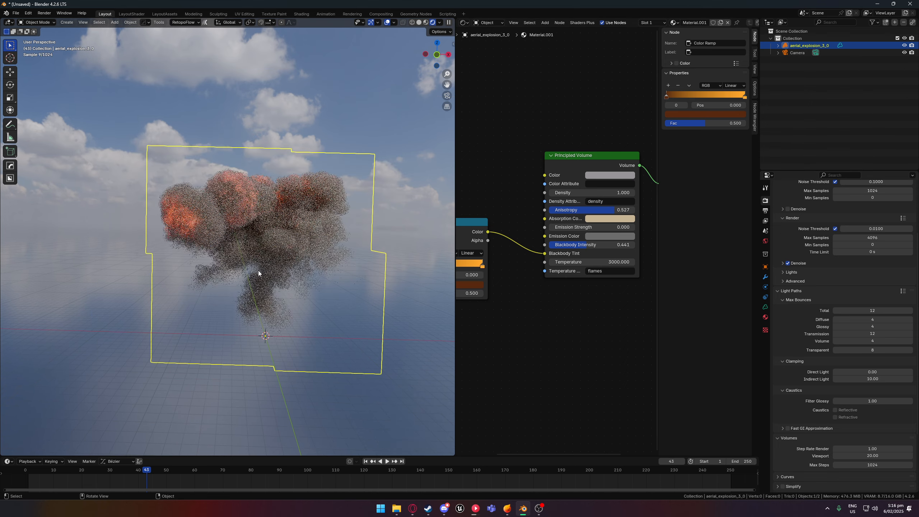
middle_click_drag(258, 270, 271, 278)
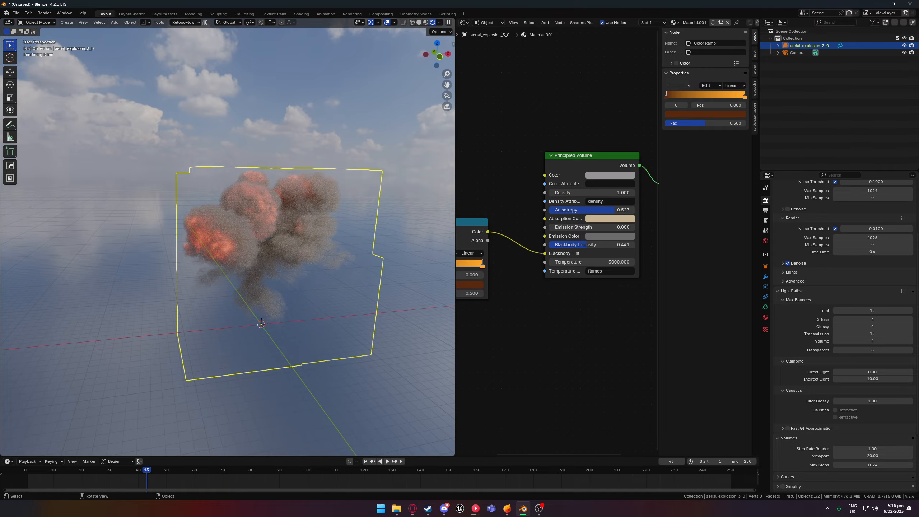
middle_click_drag(129, 306, 55, 327)
middle_click_drag(192, 317, 424, 319)
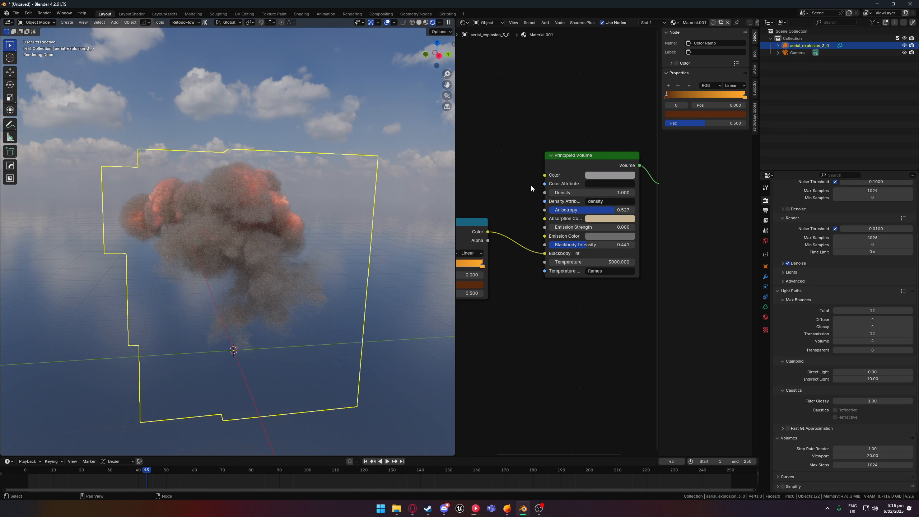
- Review the Cycles render device, sampling, light path and volume settings
middle_click_drag(514, 254, 510, 296)
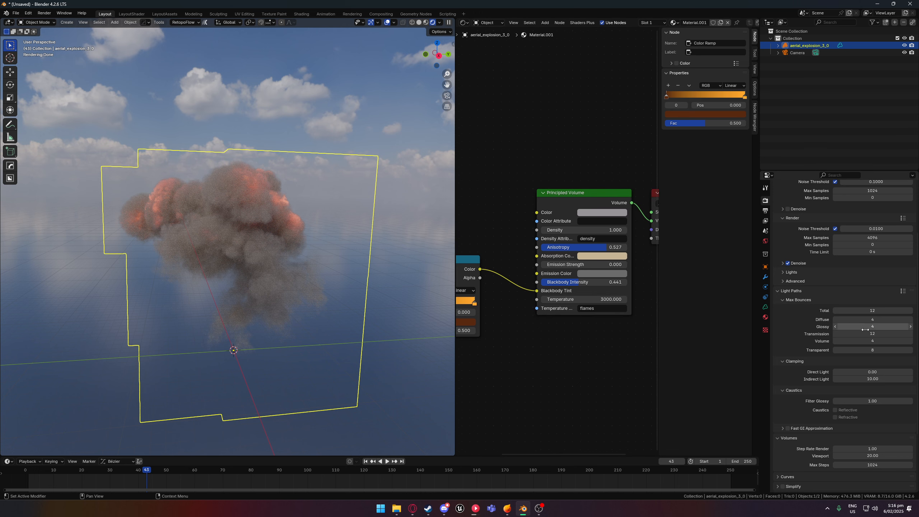
scroll(858, 345, "up", 5)
scroll(873, 321, "down", 4)
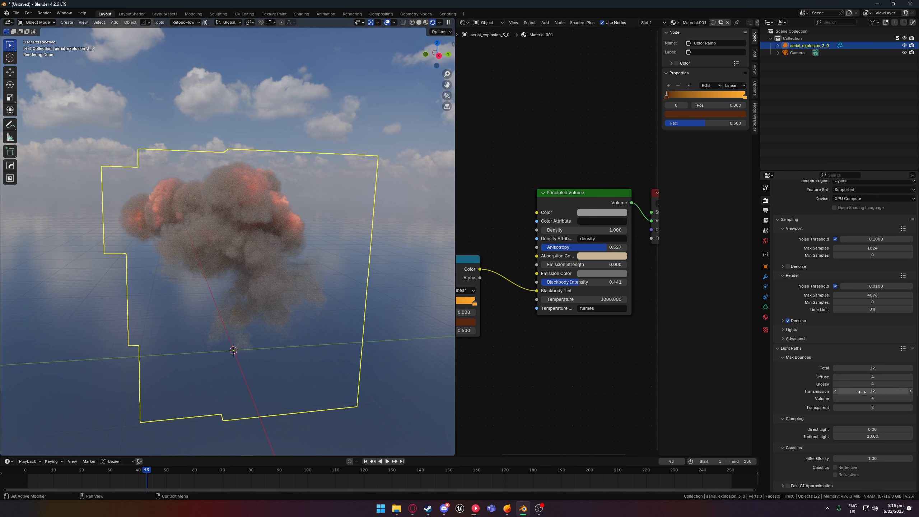
scroll(861, 333, "up", 4)
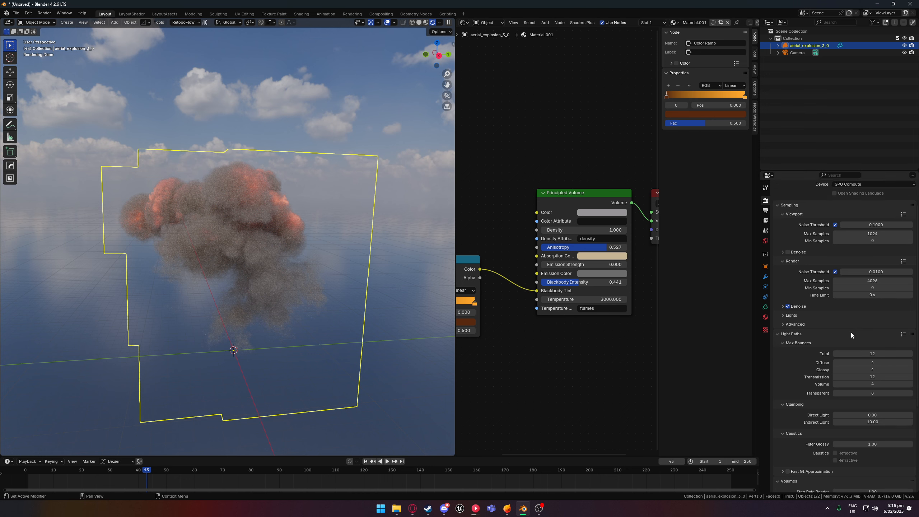
left_click(854, 218)
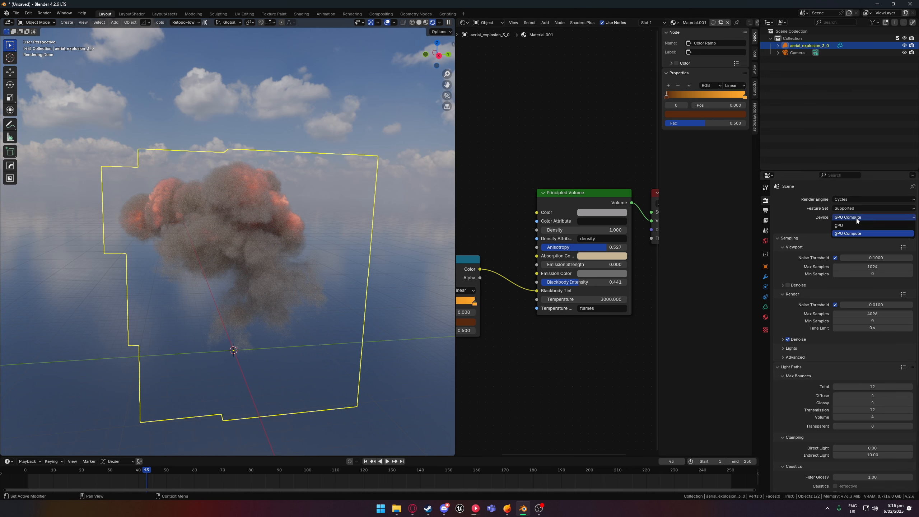
scroll(795, 315, "down", 5)
scroll(822, 333, "down", 2)
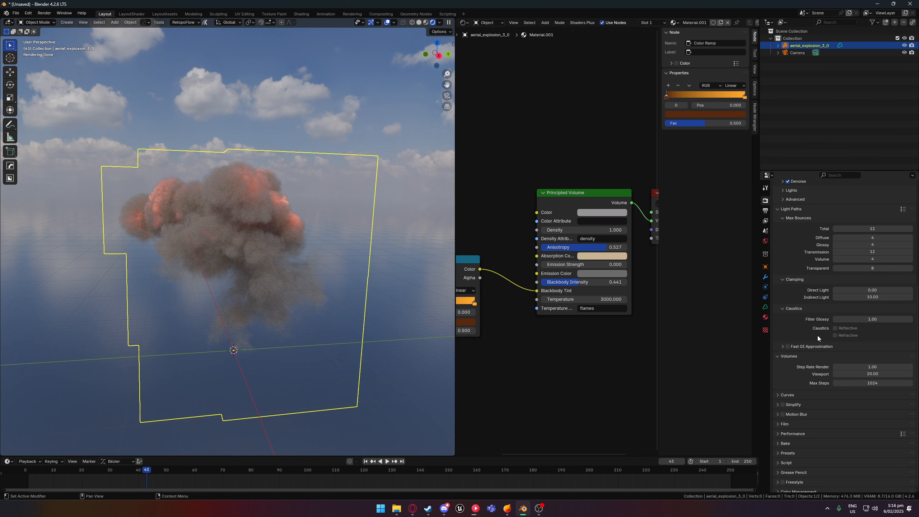
scroll(831, 342, "up", 6)
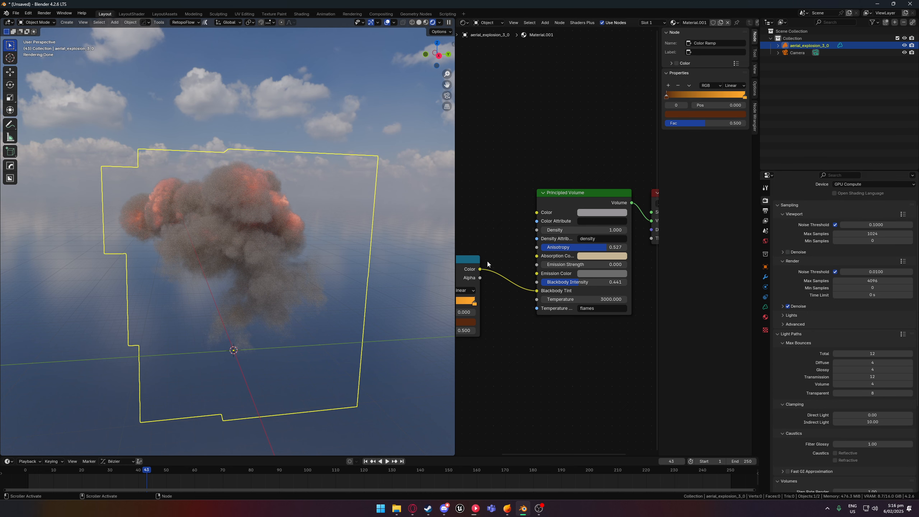